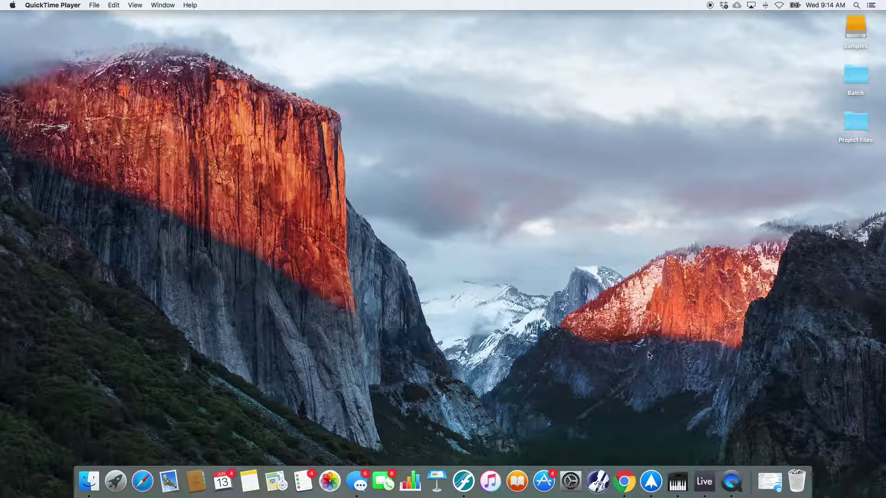
# - Show Audio MIDI Setup's MIDI Studio and open the Midi Routing device's properties
pyautogui.click(678, 482)
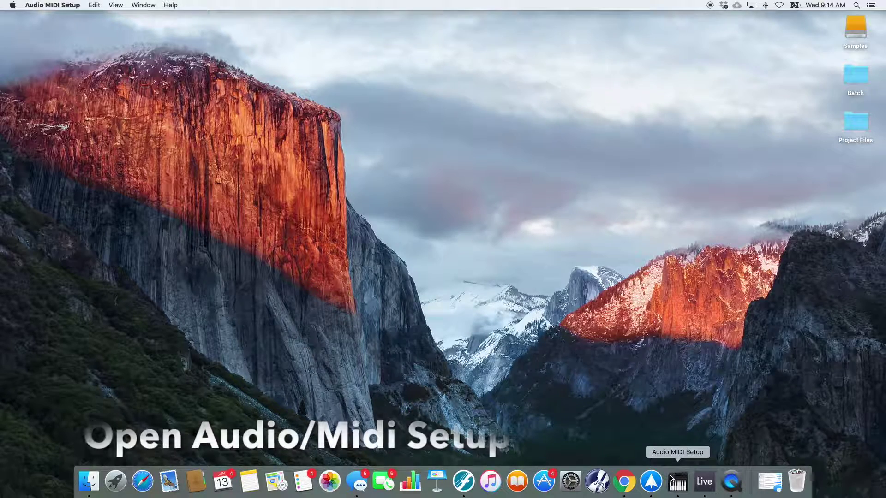
pyautogui.click(143, 5)
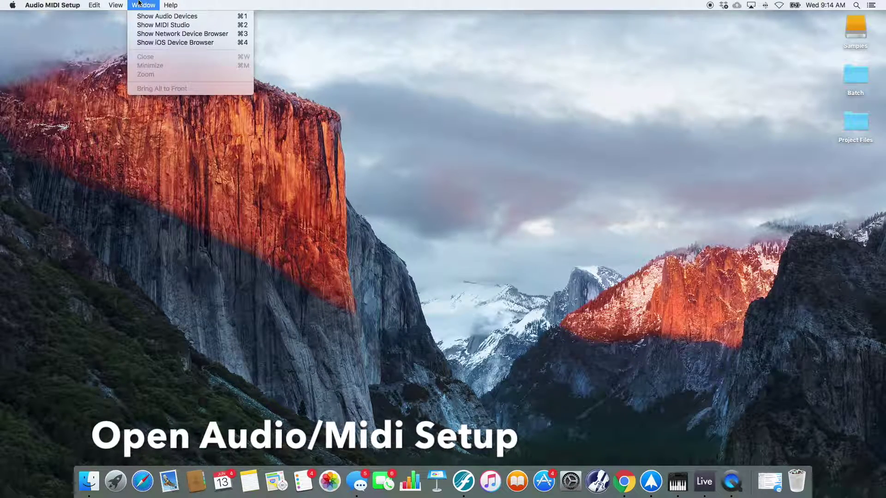
pyautogui.click(167, 26)
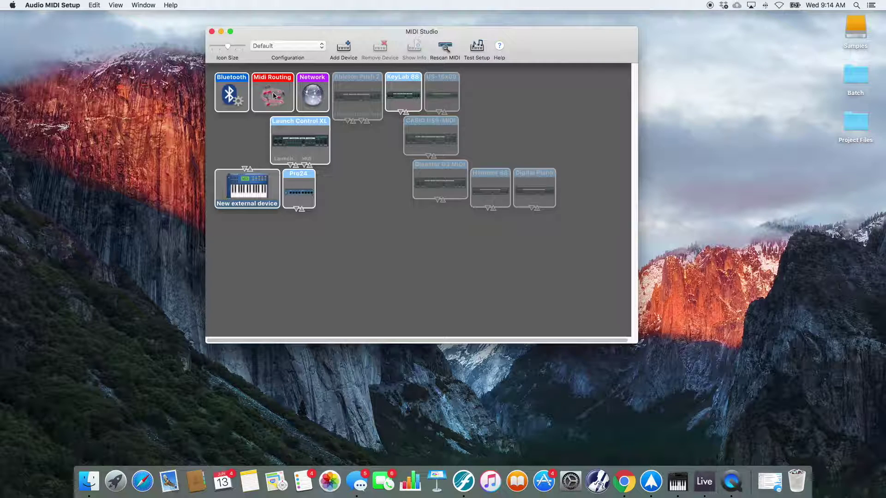
pyautogui.doubleClick(275, 82)
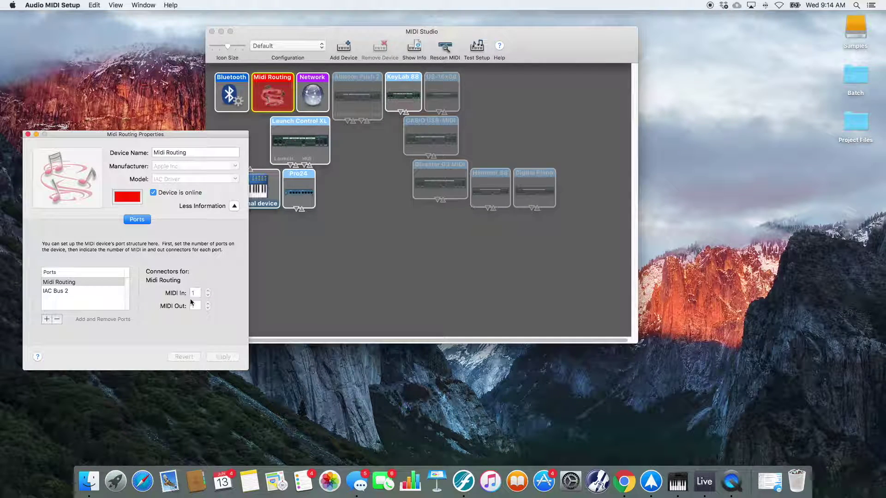
# - Close the Midi Routing properties and MIDI Studio, then return to Ableton Live
pyautogui.click(28, 135)
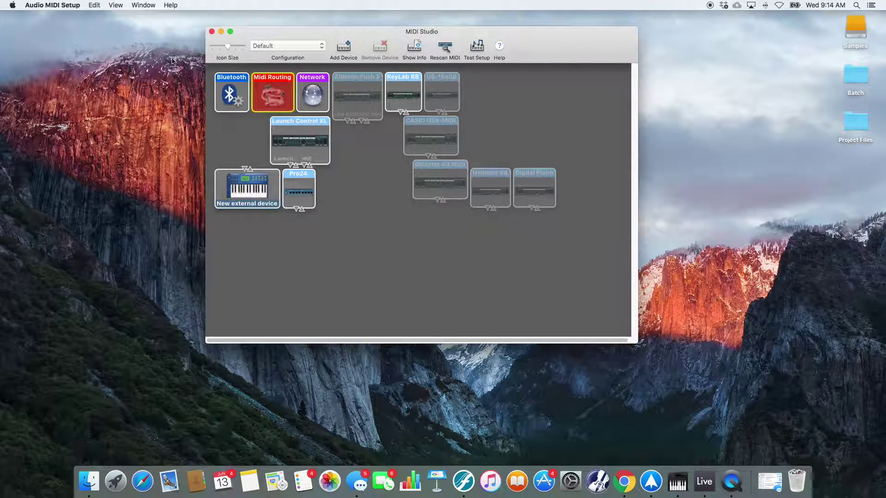
pyautogui.click(212, 31)
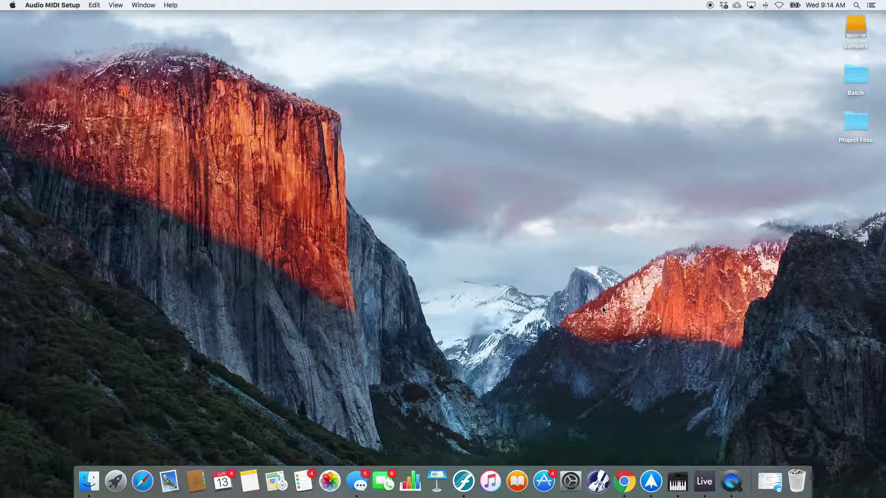
pyautogui.click(703, 483)
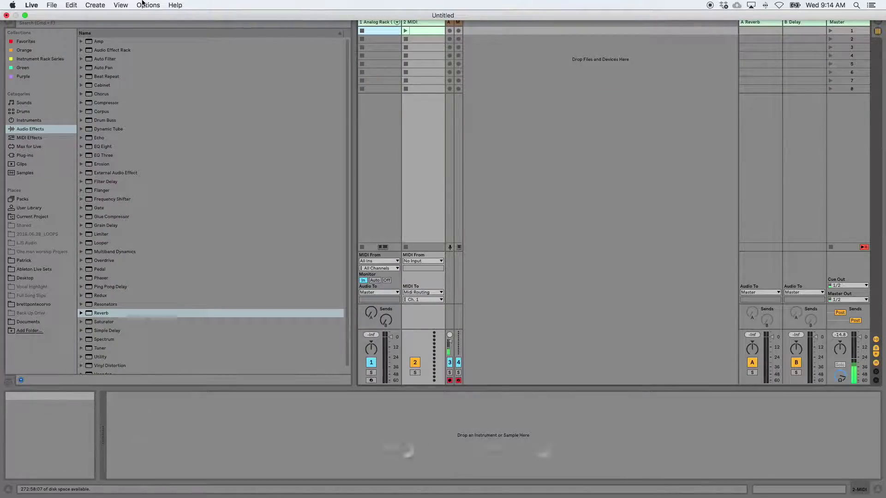
# - Check the Midi Routing ports in the Link/MIDI preferences, then close Preferences
pyautogui.press('super+comma')
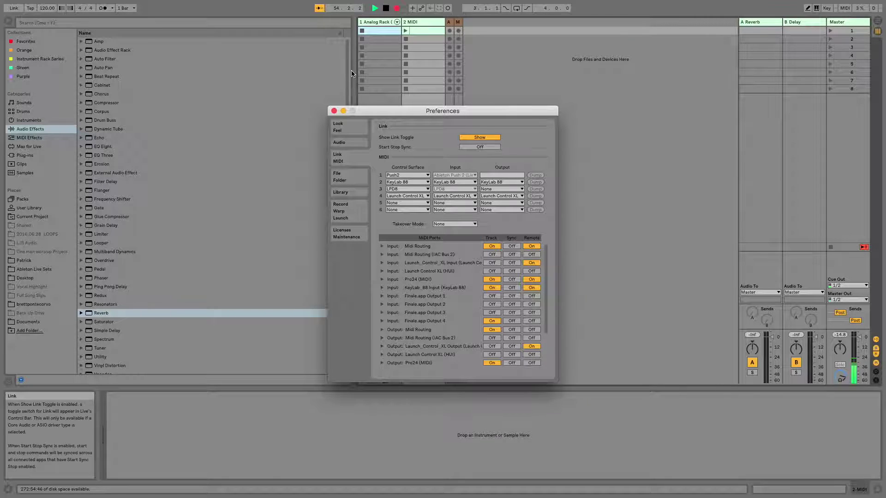
pyautogui.click(334, 111)
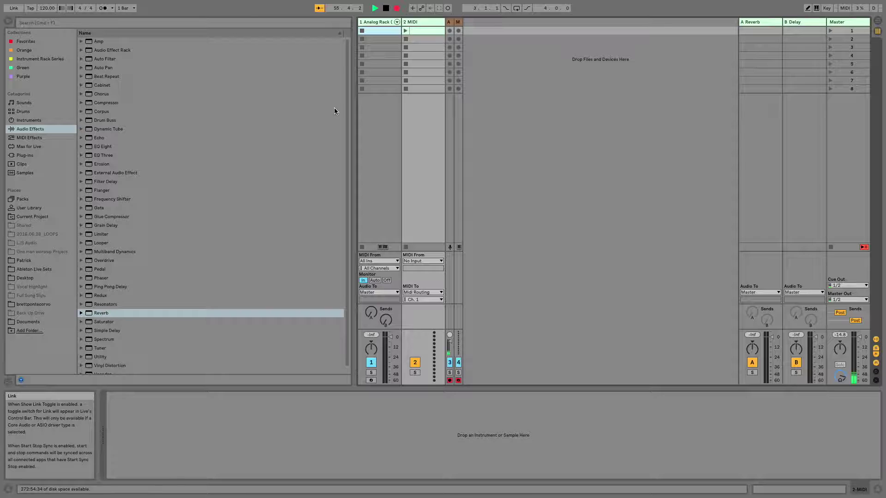
pyautogui.click(437, 24)
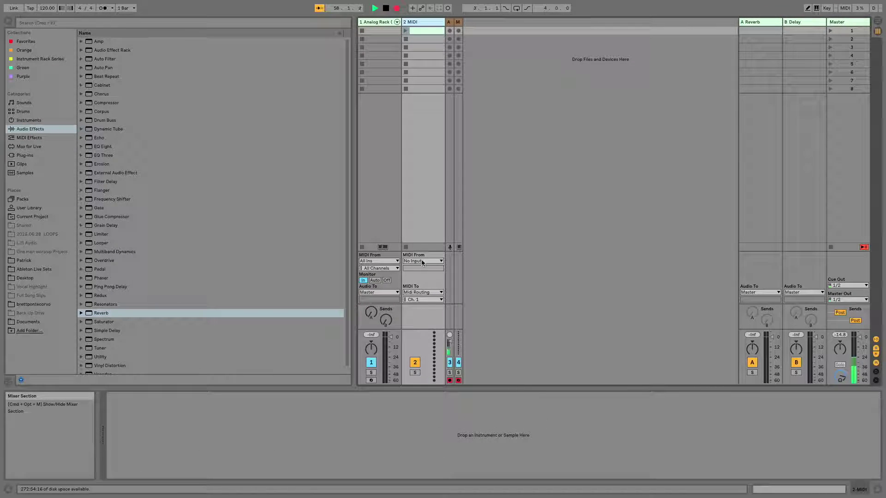
pyautogui.click(431, 292)
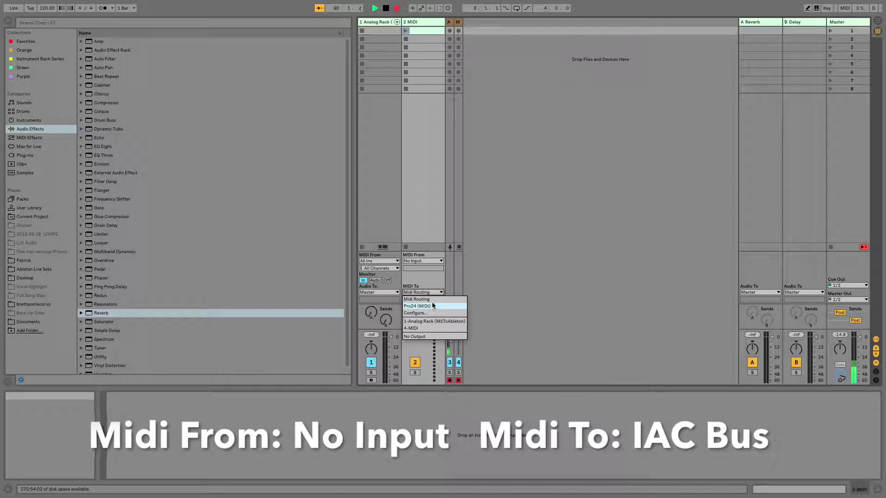
pyautogui.click(433, 300)
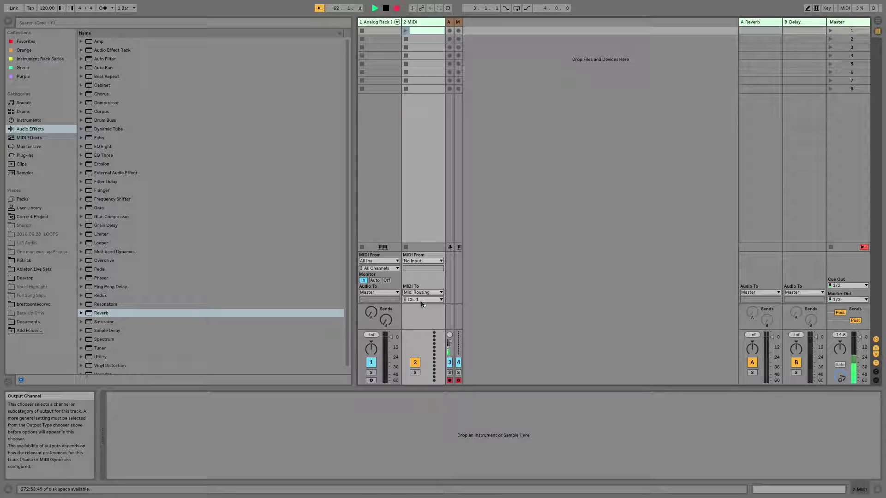
# - Enlarge the clip detail area and create a blank MIDI clip in the 2 MIDI track's second slot
pyautogui.doubleClick(423, 32)
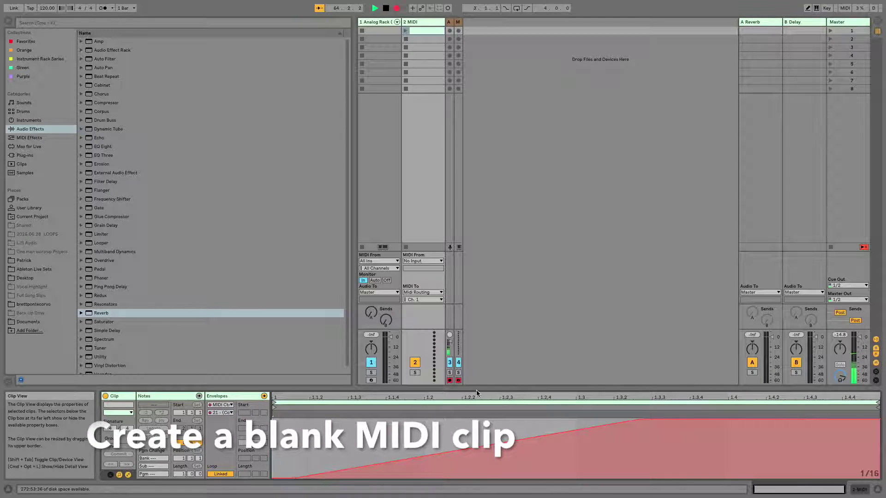
pyautogui.moveTo(476, 390); pyautogui.dragTo(478, 239)
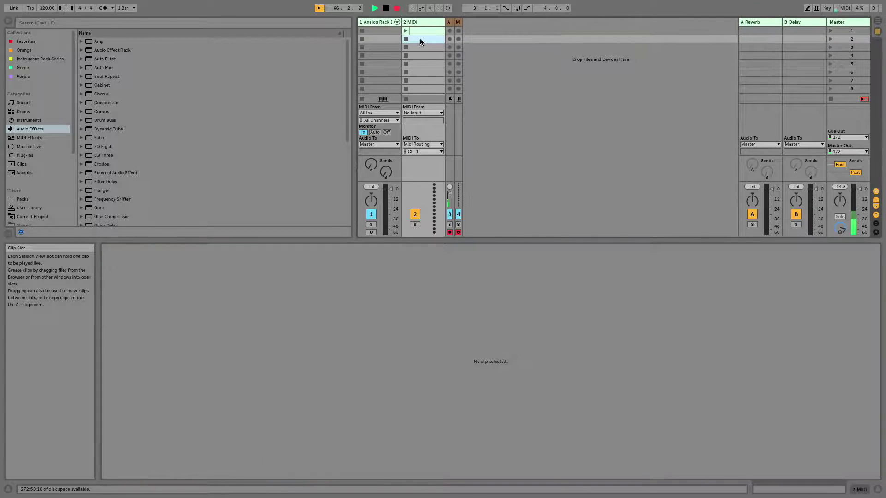
pyautogui.doubleClick(420, 39)
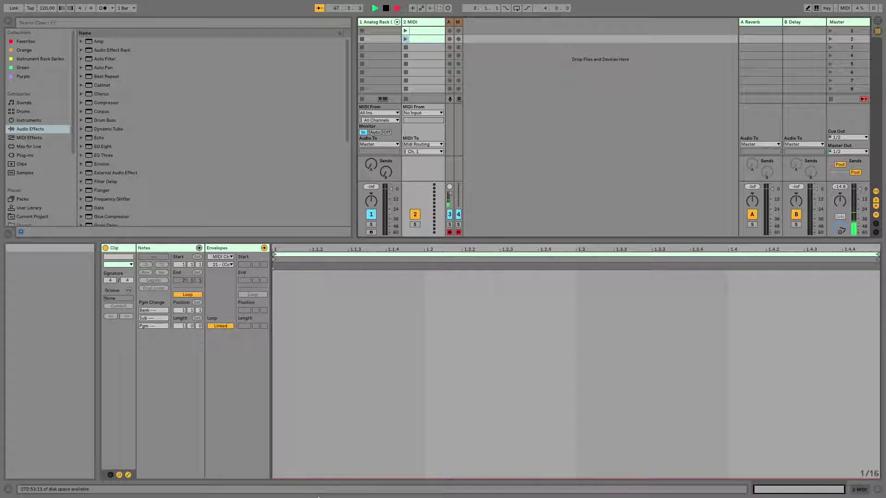
# - Draw a MIDI Ctrl 31 envelope ramping from 0 to 127, then show the Analog Rack devices
pyautogui.click(221, 266)
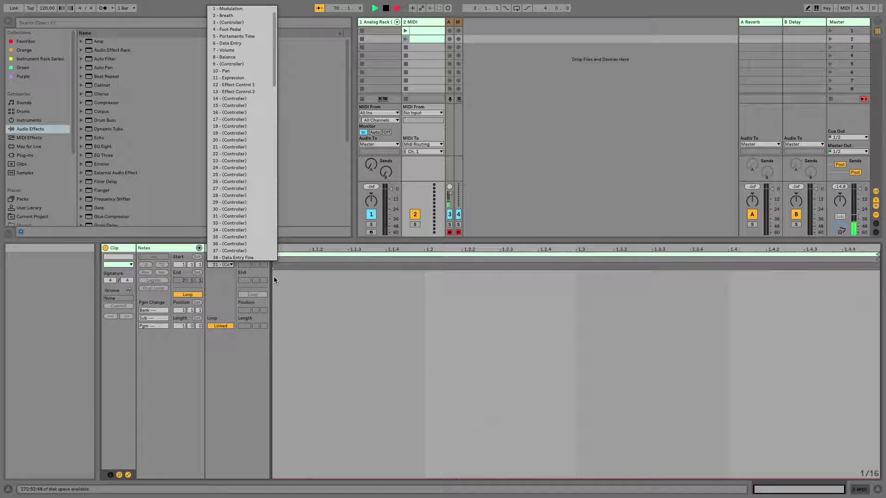
pyautogui.click(243, 217)
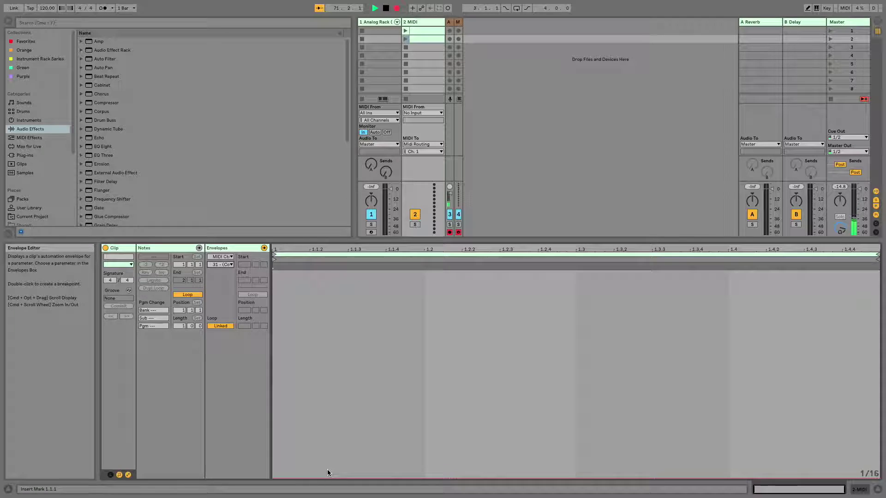
pyautogui.click(288, 480)
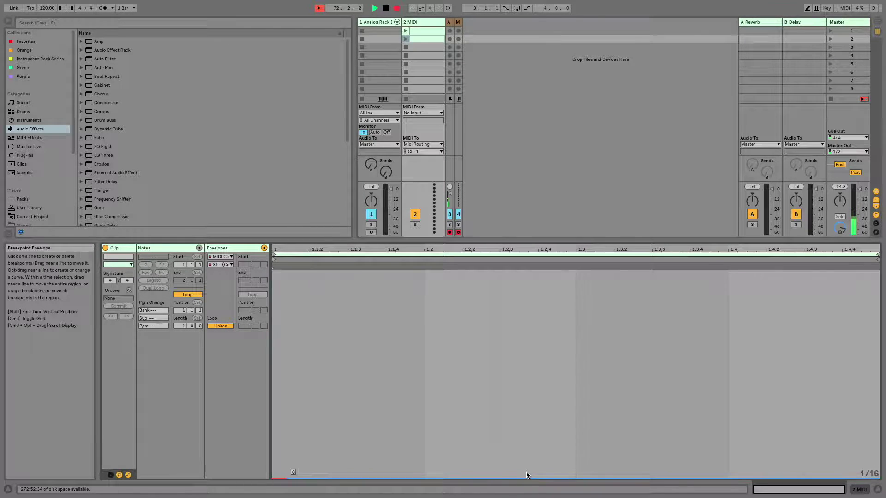
pyautogui.moveTo(529, 478); pyautogui.dragTo(498, 242)
pyautogui.press('super+alt+l')
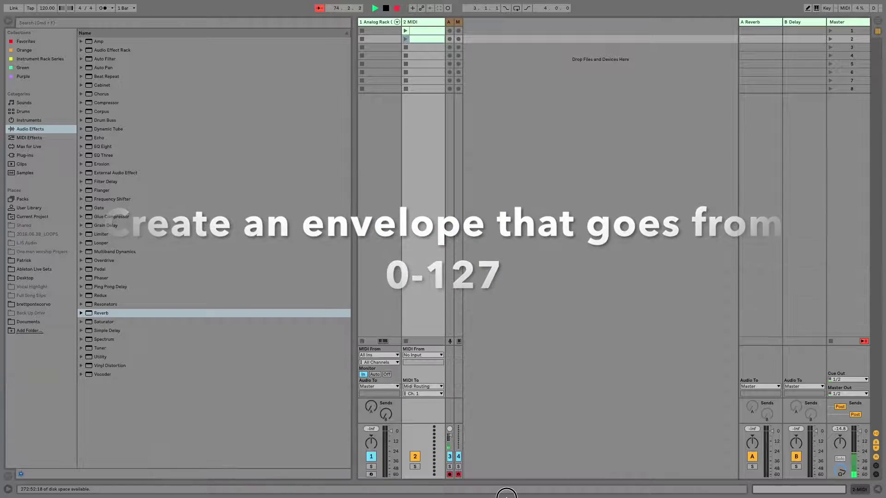
pyautogui.doubleClick(376, 22)
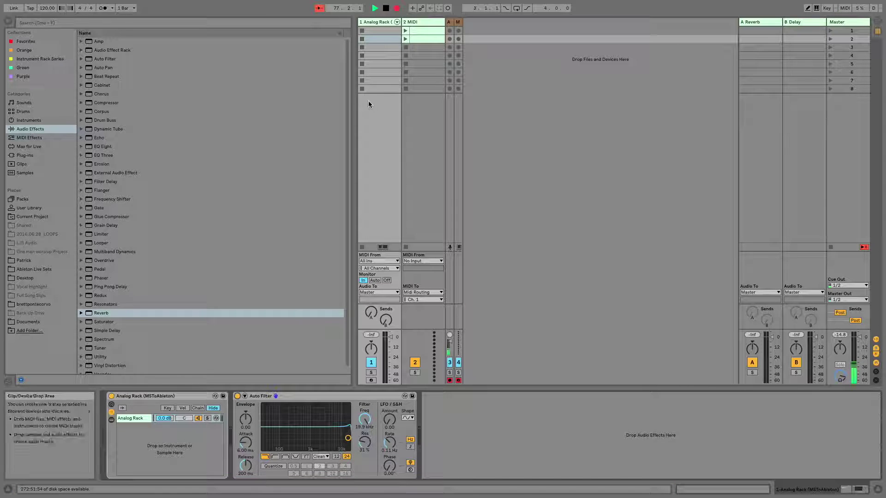
# - Launch the new controller 31 clip and display the Analog Rack's Auto Filter device
pyautogui.click(405, 40)
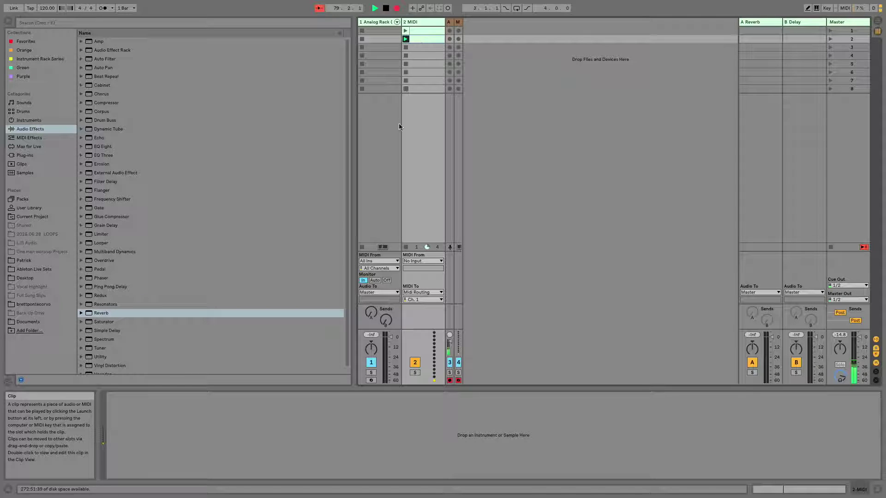
pyautogui.click(419, 39)
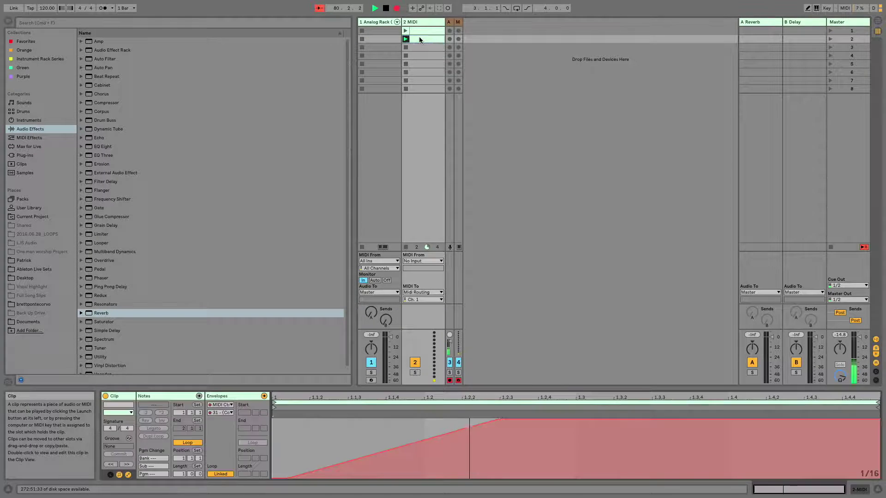
pyautogui.doubleClick(377, 25)
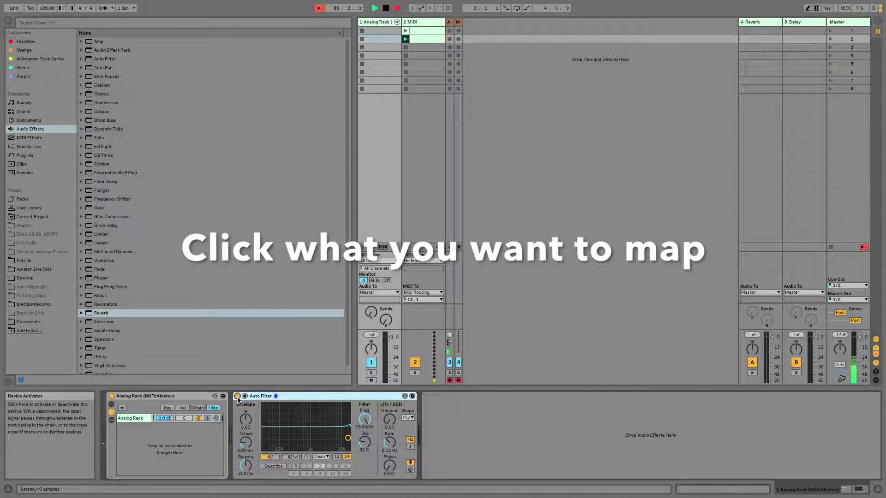
pyautogui.press('super+m')
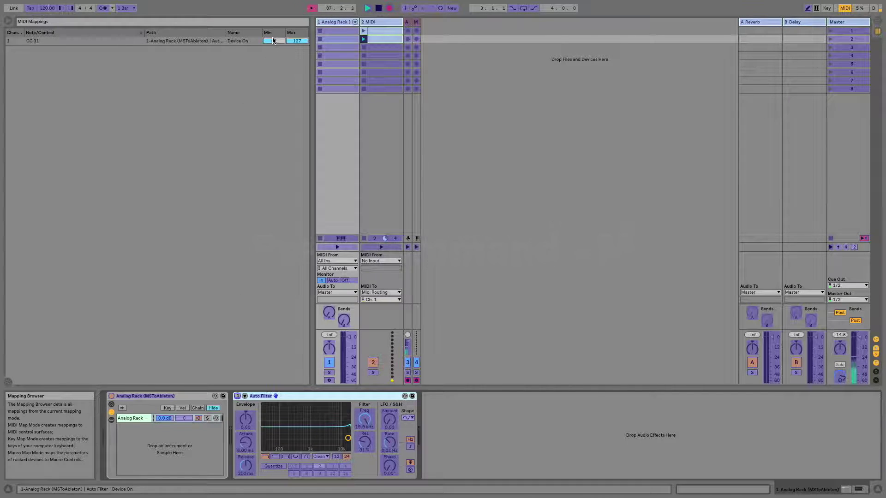
pyautogui.write('64')
pyautogui.press('Return')
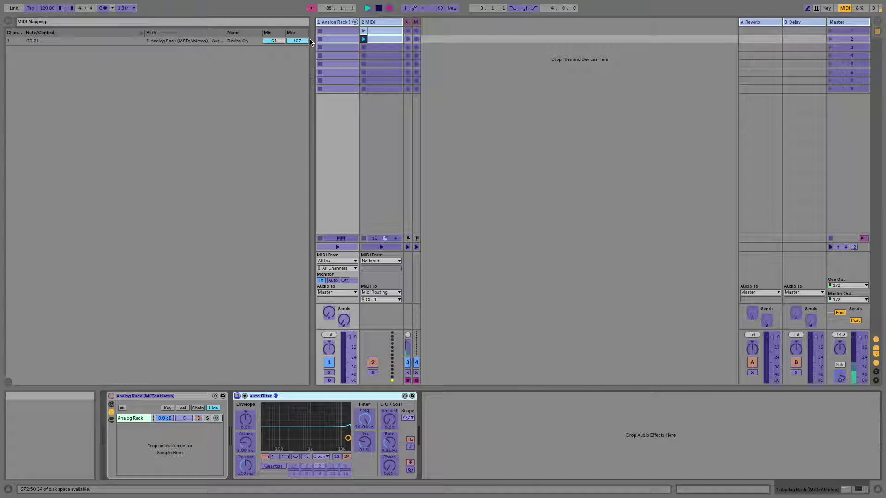
pyautogui.press('super+q')
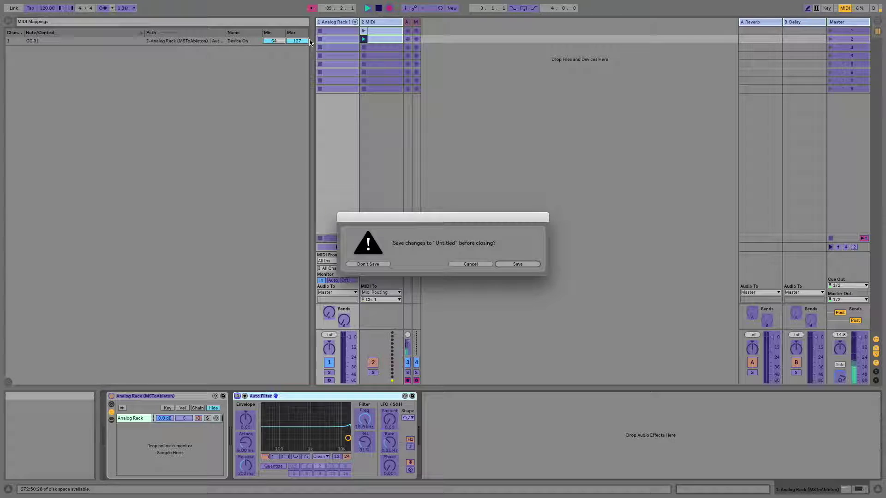
pyautogui.click(471, 264)
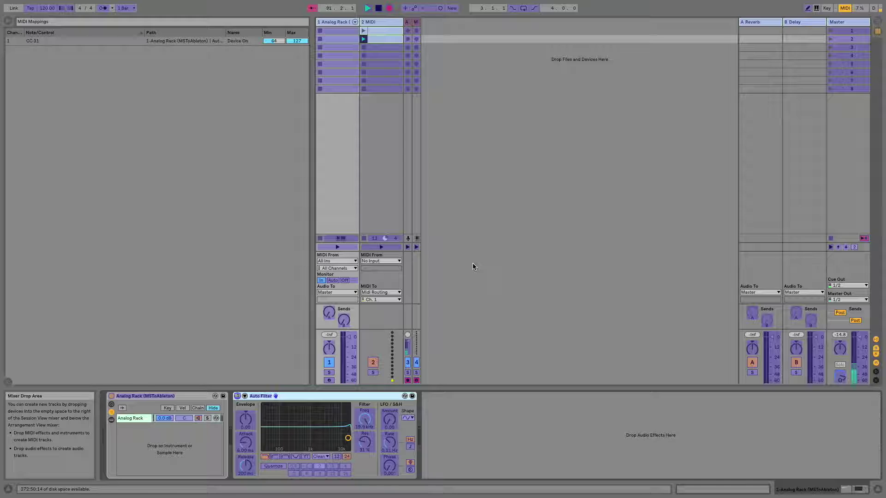
pyautogui.press('super+m')
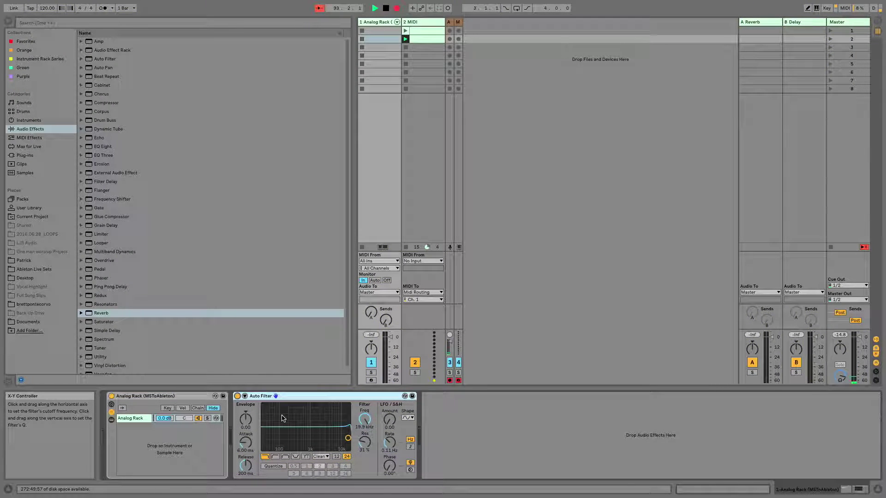
# - Stop the playing clip, turn off the second clip's Loop, and show the Analog Rack devices
pyautogui.click(406, 248)
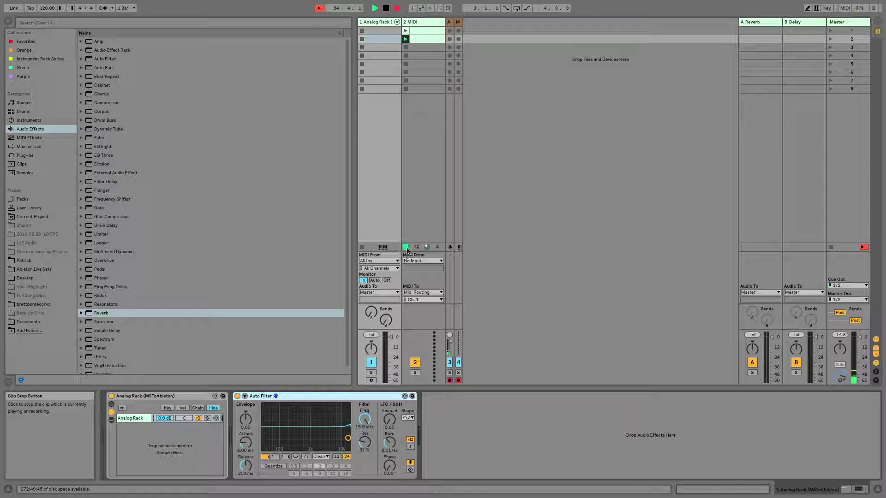
pyautogui.click(423, 39)
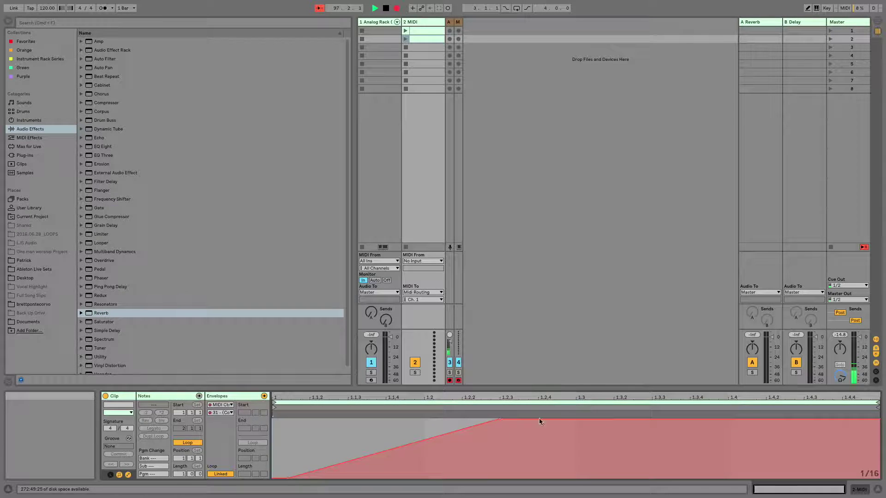
pyautogui.click(190, 443)
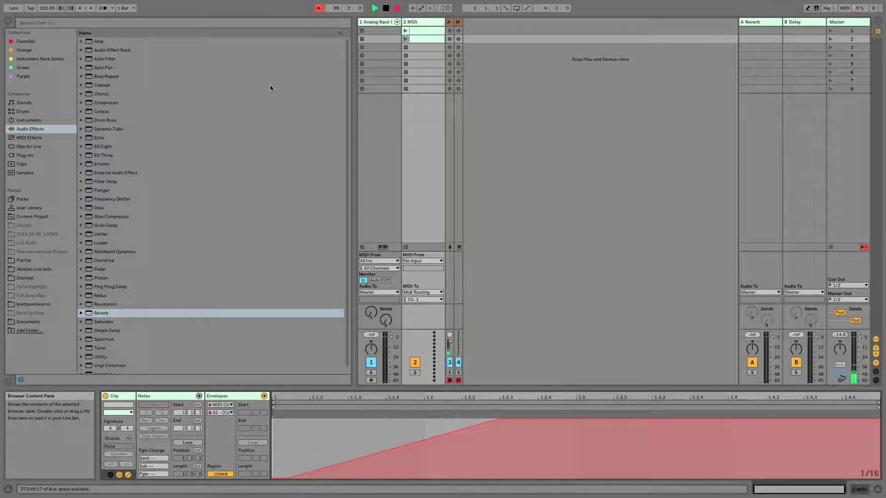
pyautogui.click(367, 22)
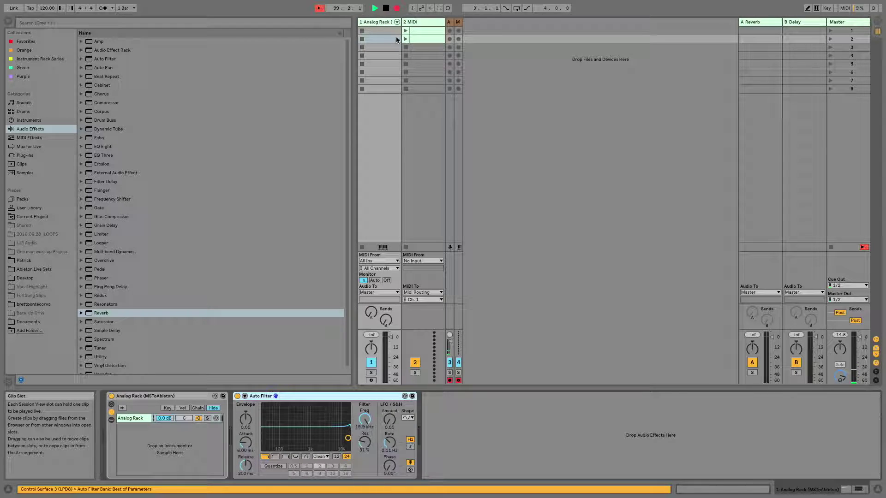
pyautogui.click(405, 39)
pyautogui.click(377, 22)
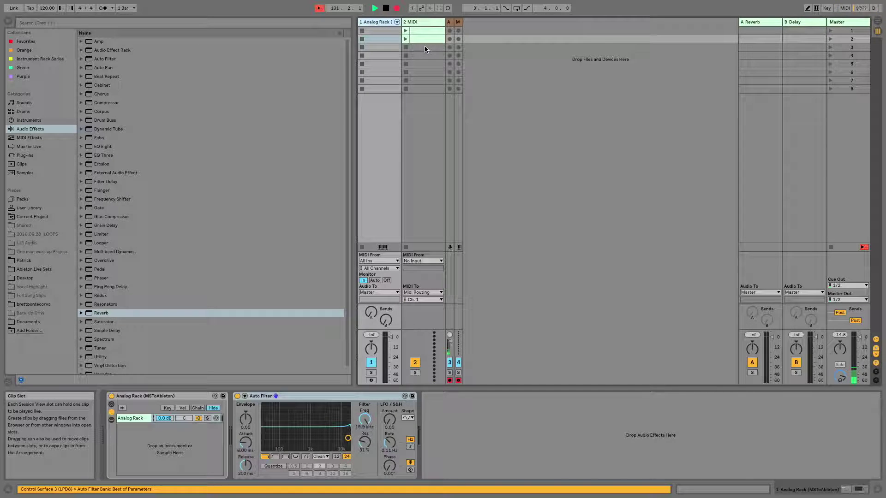
# - Duplicate the second clip into slot 3 and reverse its envelope to ramp from 127 to 0
pyautogui.click(424, 41)
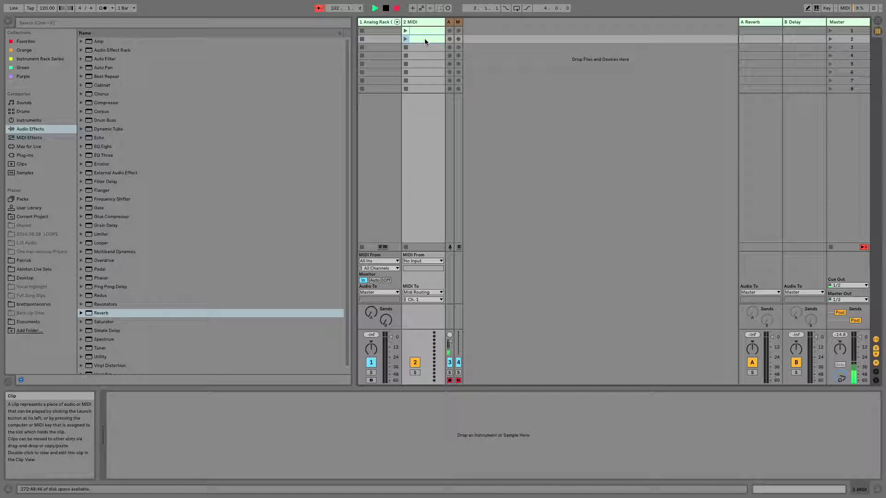
pyautogui.hotkey('shift', 'Down')
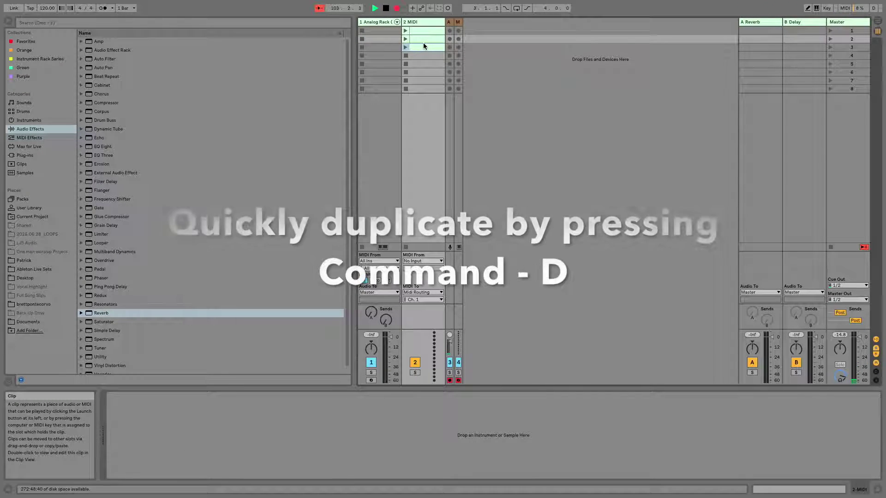
pyautogui.click(423, 45)
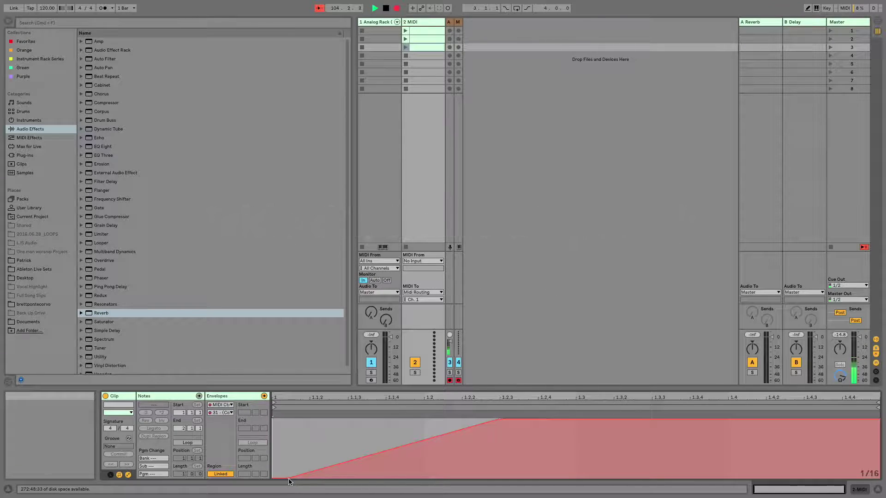
pyautogui.moveTo(287, 478); pyautogui.dragTo(287, 419)
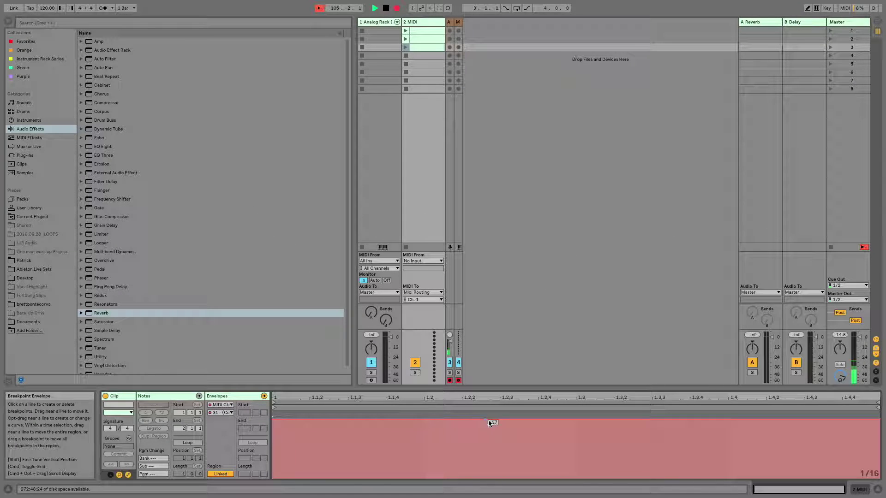
pyautogui.moveTo(498, 418); pyautogui.dragTo(499, 478)
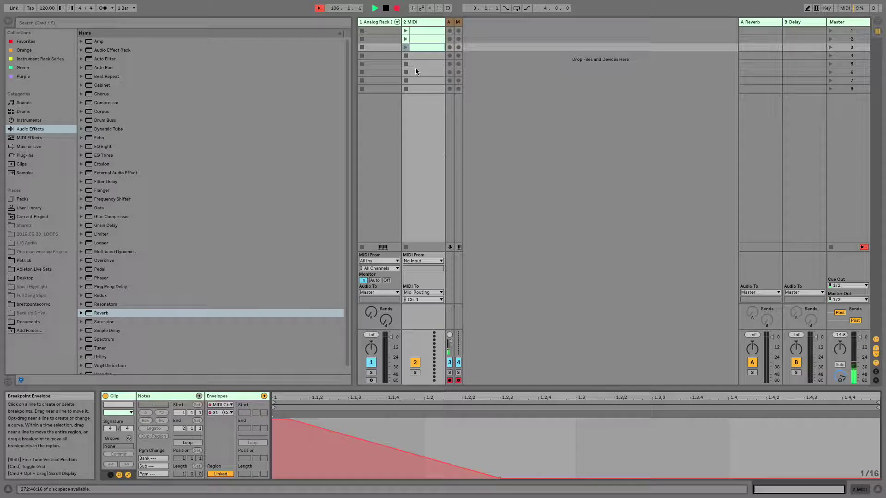
# - Select the third clip and bring up the Analog Rack's Auto Filter chain
pyautogui.click(377, 21)
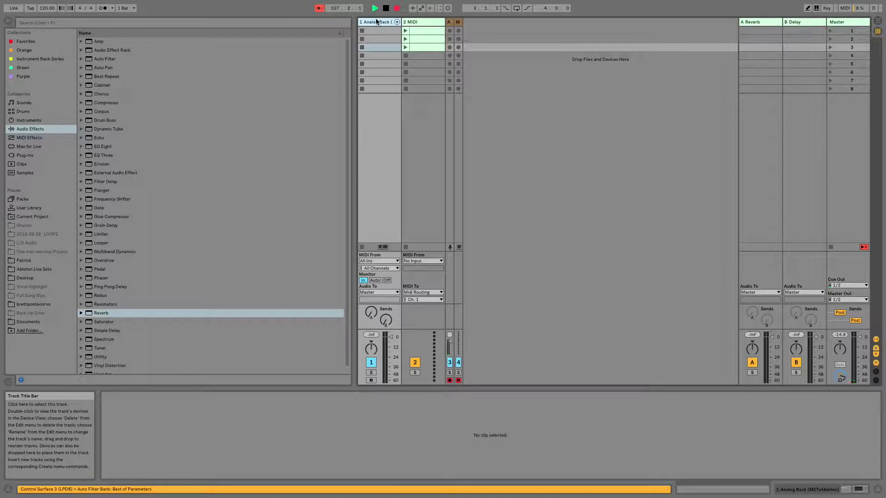
pyautogui.doubleClick(377, 21)
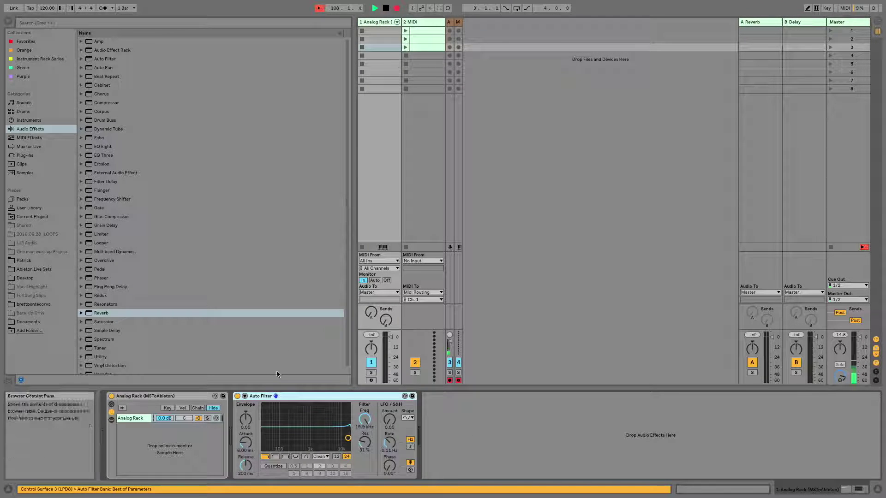
pyautogui.click(405, 47)
pyautogui.click(379, 22)
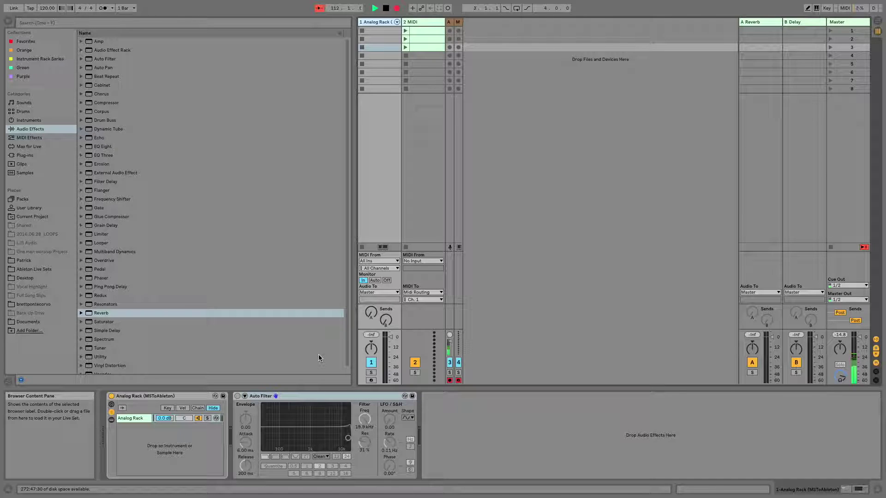
# - Create a blank clip in slot 4 with a rising controller 51 envelope ramp
pyautogui.doubleClick(418, 56)
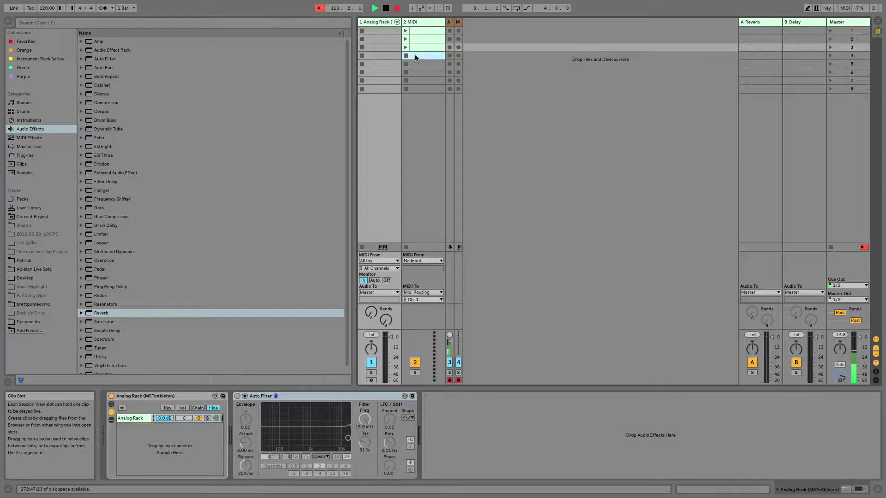
pyautogui.click(222, 412)
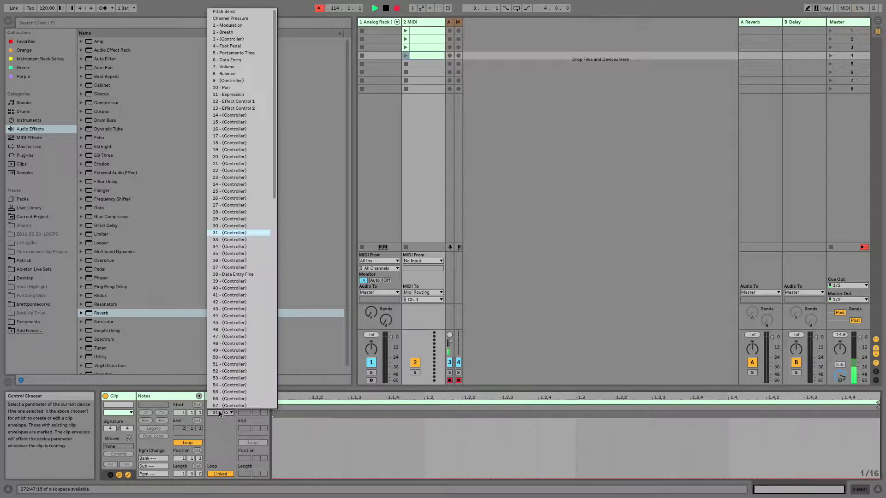
pyautogui.click(226, 364)
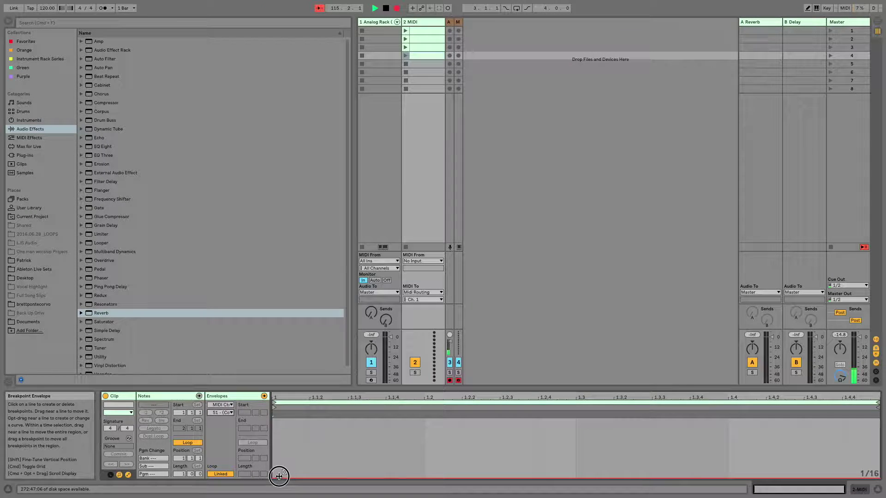
pyautogui.moveTo(762, 477); pyautogui.dragTo(761, 419)
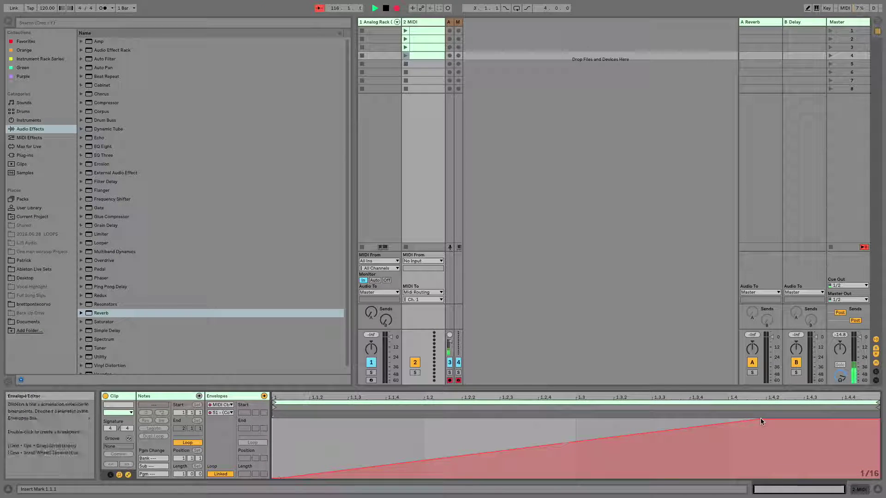
# - Launch the fourth clip and show the Analog Rack's Auto Filter
pyautogui.click(406, 55)
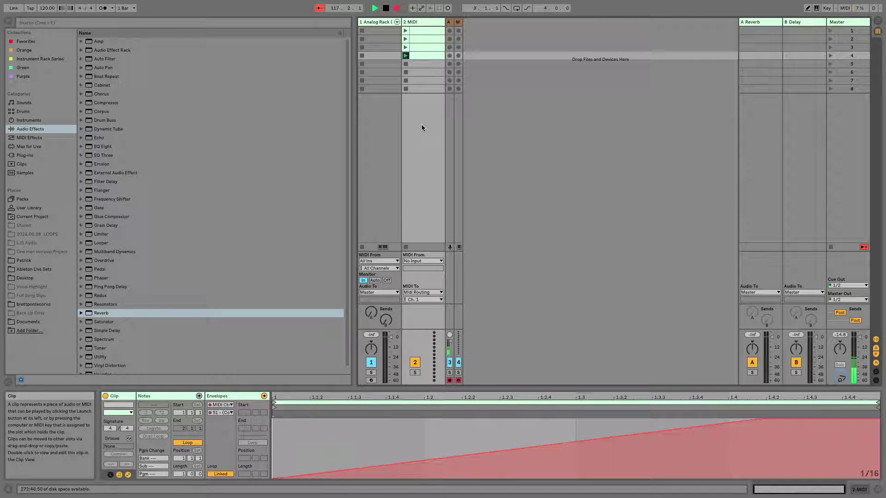
pyautogui.click(375, 23)
pyautogui.doubleClick(375, 23)
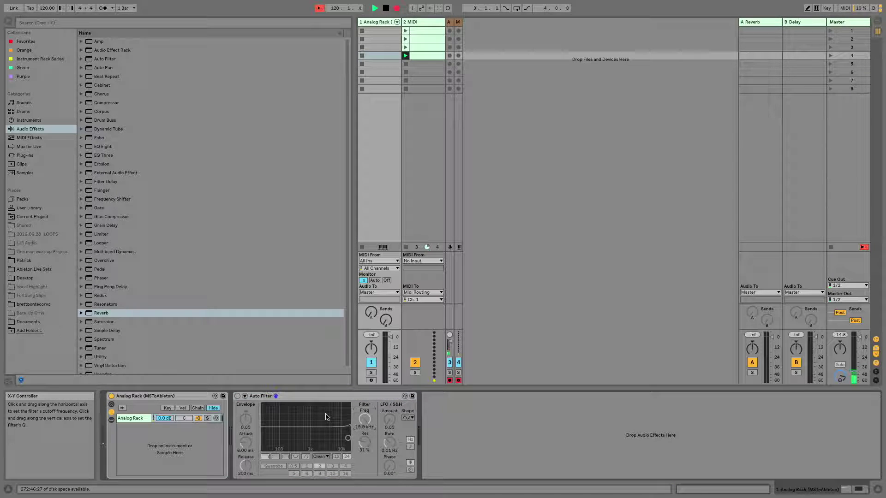
# - Raise the CC 51 → Frequency mapping's minimum to 313 Hz in MIDI Map Mode
pyautogui.hotkey('ctrl', 'm')
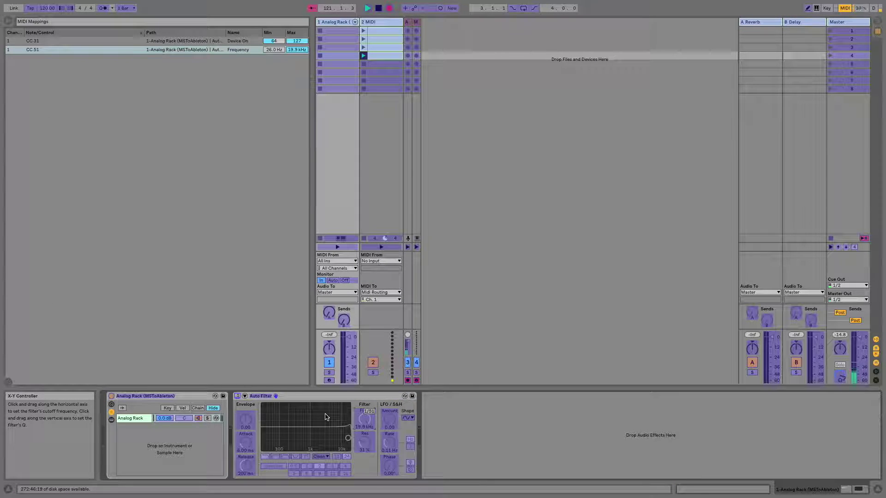
pyautogui.moveTo(273, 50); pyautogui.dragTo(274, 48)
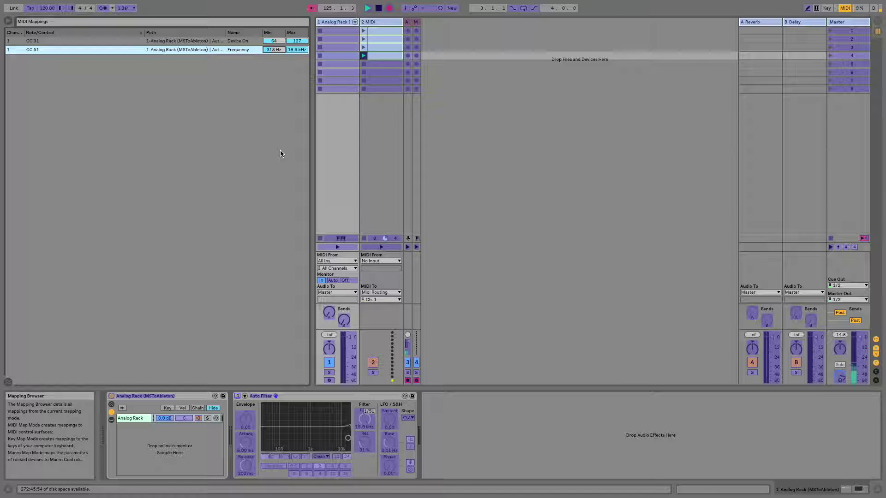
pyautogui.press('super+m')
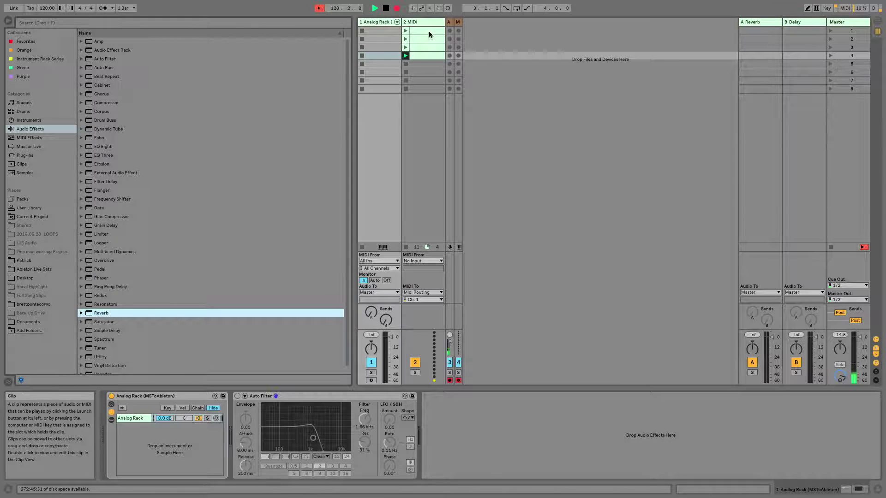
# - Switch the Auto Filter back on and stop the clip playing in slot 4
pyautogui.click(239, 397)
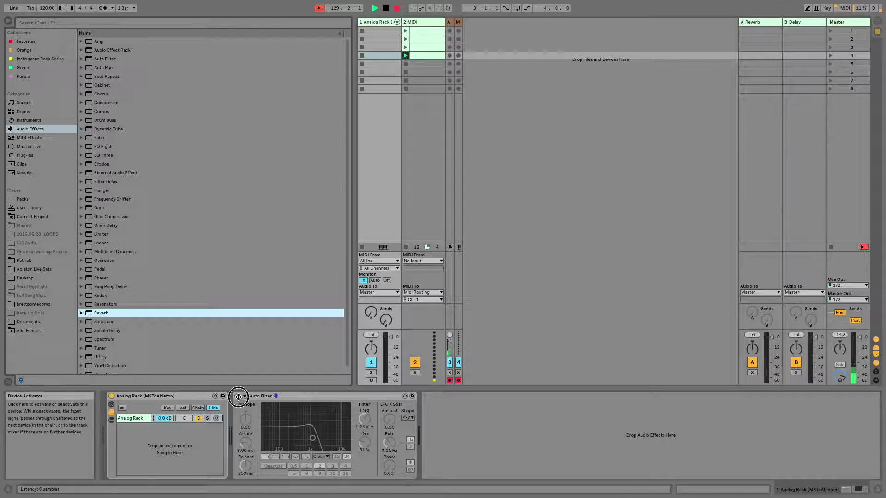
pyautogui.click(239, 397)
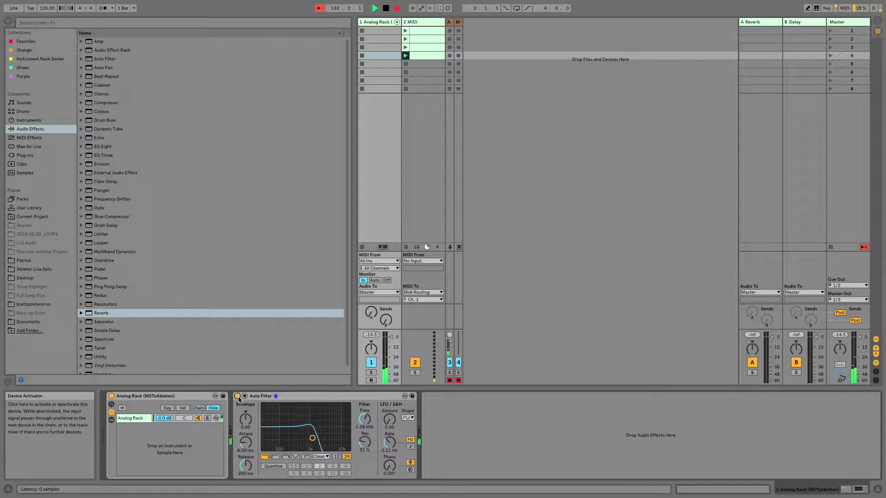
pyautogui.click(408, 249)
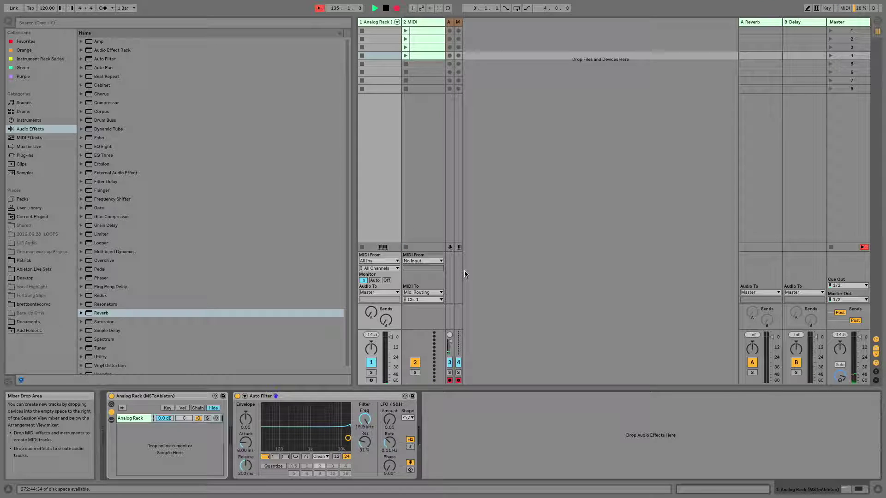
# - Launch the slot-3 then slot-2 MIDI clips, watching the Analog Rack's Auto Filter each time
pyautogui.click(406, 47)
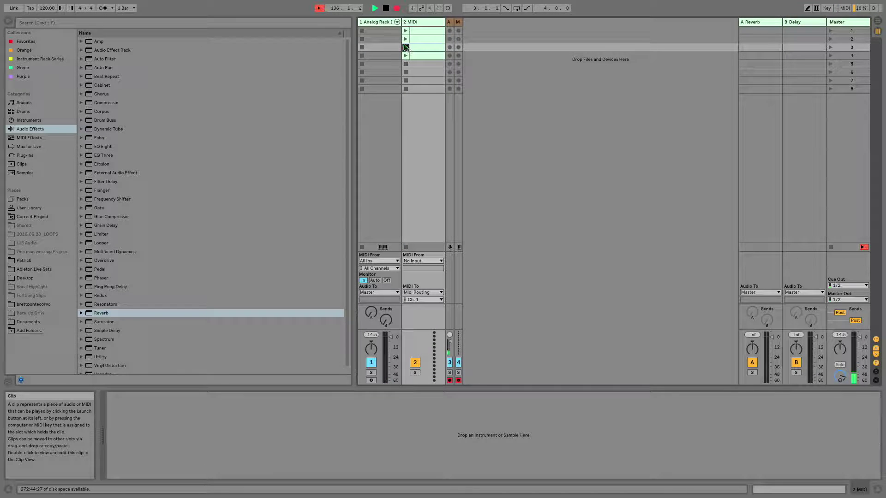
pyautogui.click(378, 23)
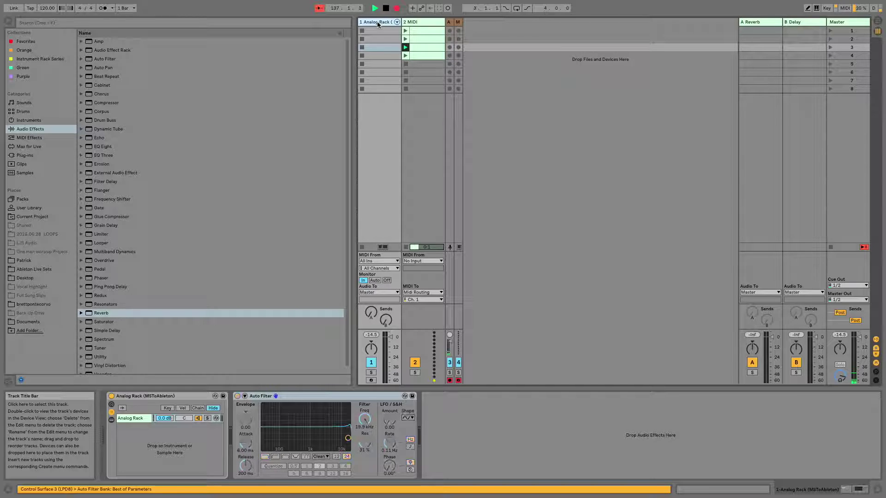
pyautogui.click(406, 39)
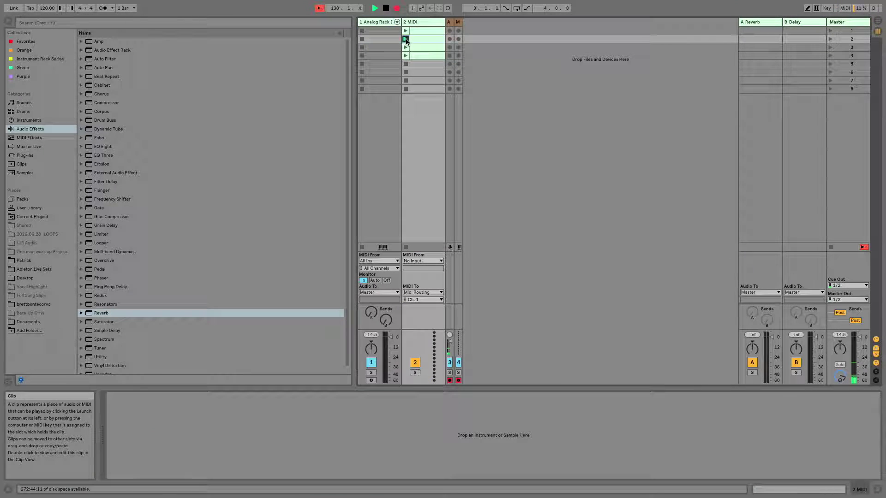
pyautogui.click(381, 23)
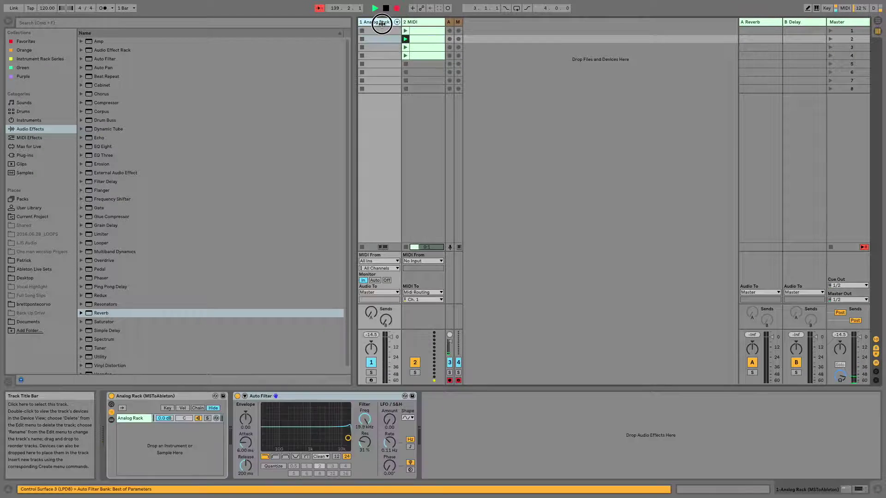
# - Relaunch slots 3 and 2 against the Auto Filter, then open the slot-2 clip in Clip View
pyautogui.click(420, 57)
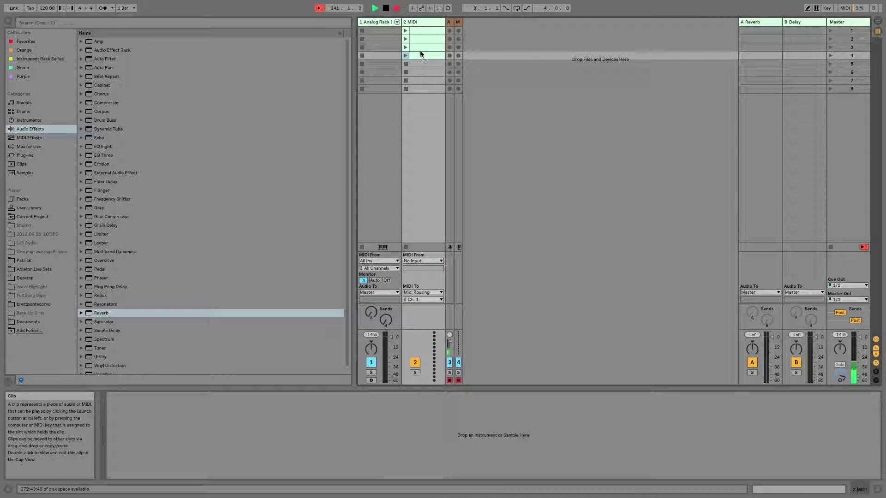
pyautogui.click(420, 46)
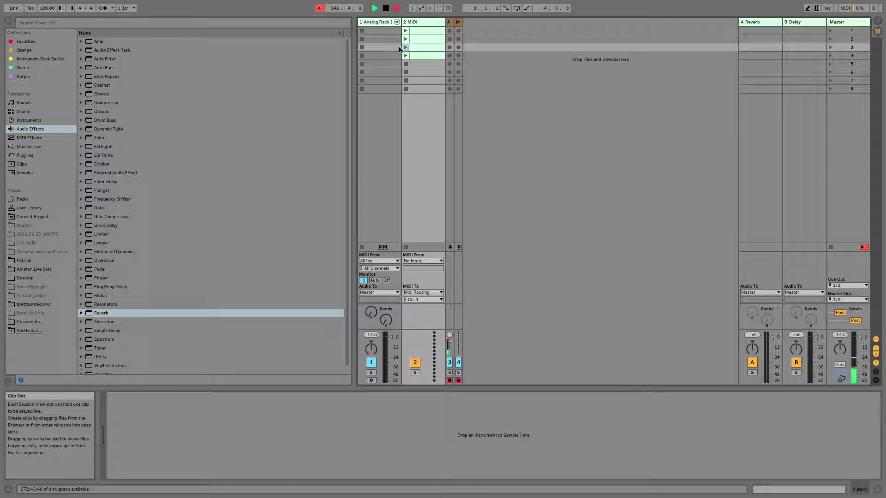
pyautogui.click(372, 23)
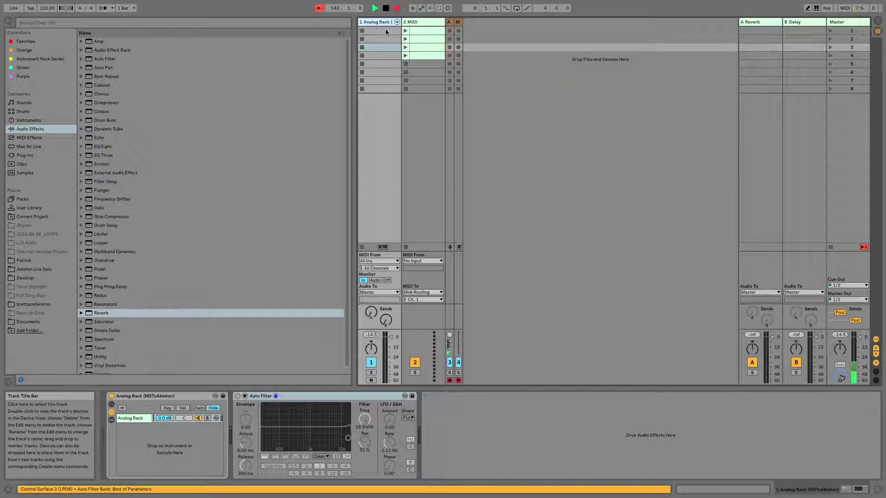
pyautogui.press('Right')
pyautogui.press('Up')
pyautogui.press('Return')
pyautogui.click(375, 24)
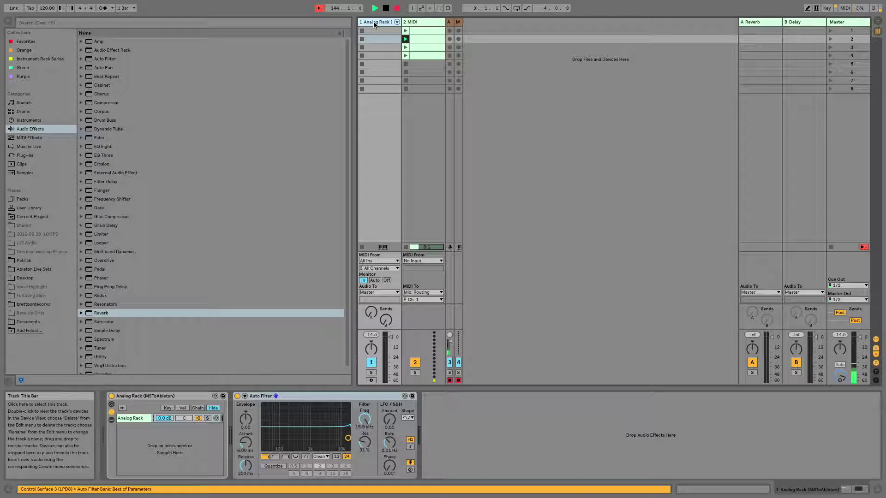
pyautogui.click(414, 40)
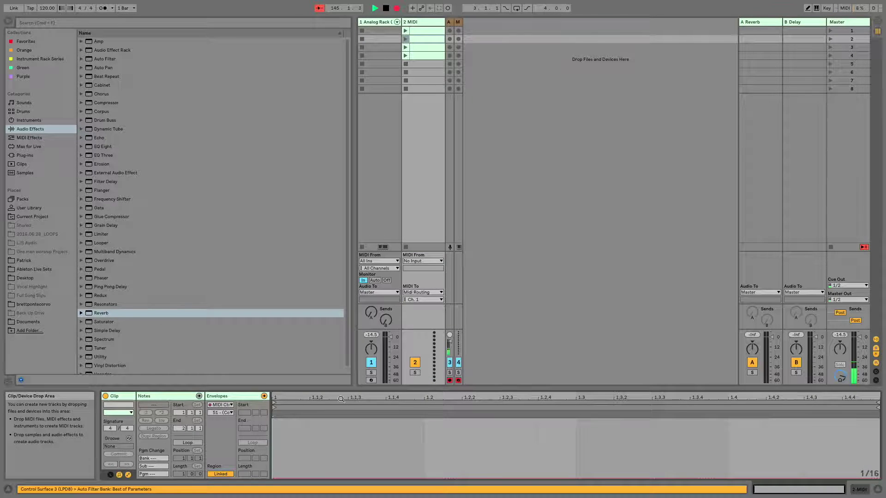
# - Target the clip envelope at controller 31 and open the slot-4 clip in an enlarged editor
pyautogui.click(222, 412)
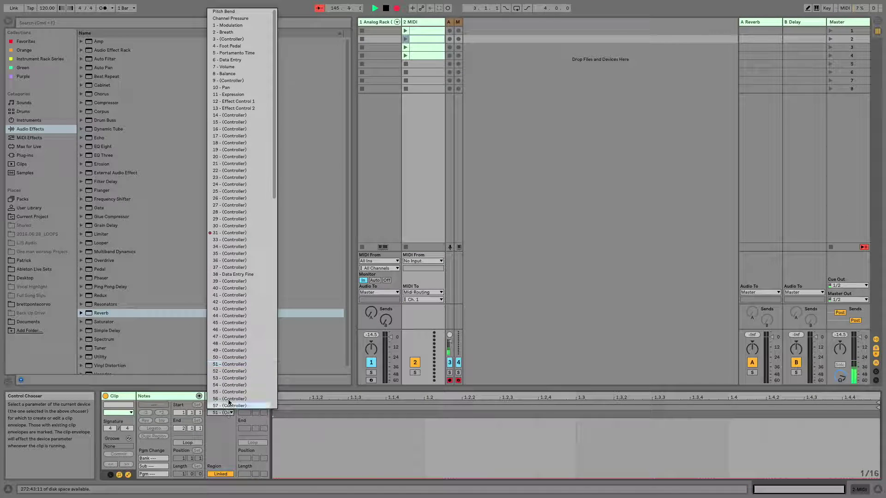
pyautogui.click(240, 232)
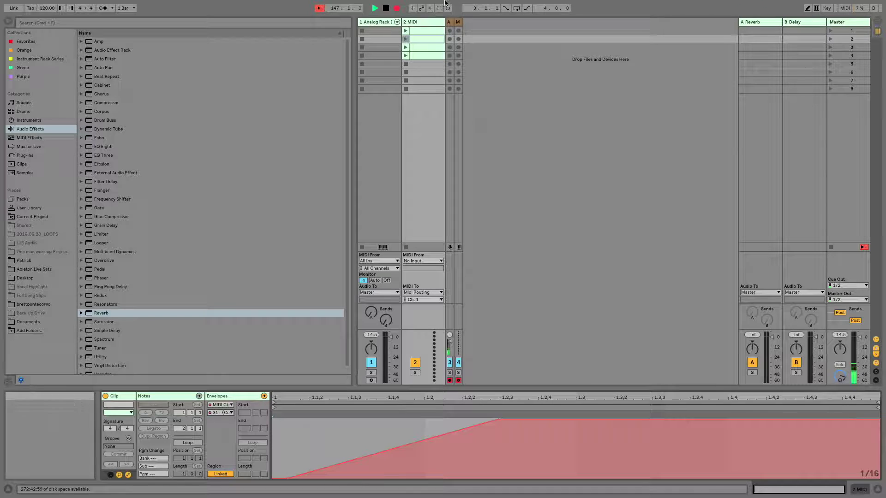
pyautogui.click(425, 55)
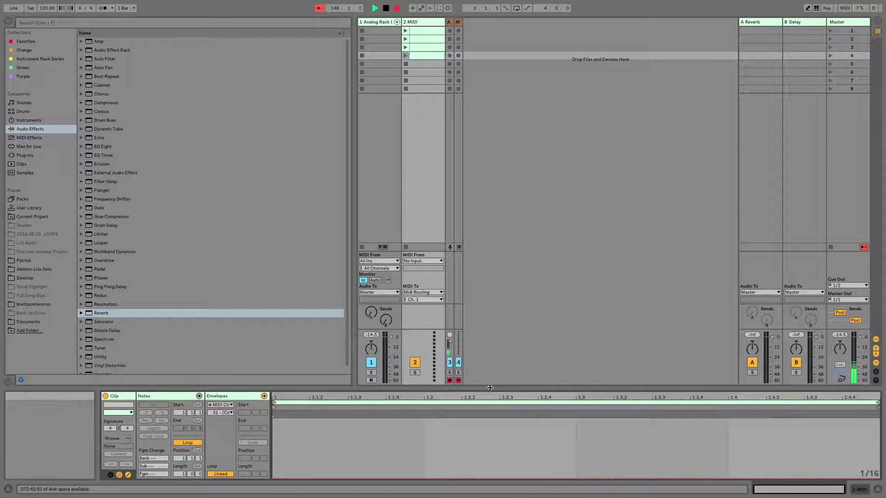
pyautogui.moveTo(487, 389); pyautogui.dragTo(386, 88)
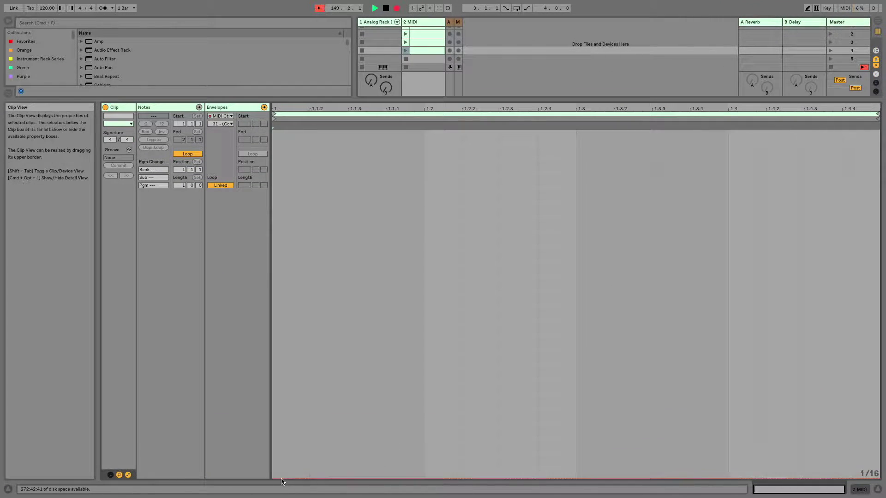
# - Draw a steep rising CC 31 ramp in the slot-4 clip and collapse the Detail View
pyautogui.moveTo(316, 480); pyautogui.dragTo(348, 131)
pyautogui.click(224, 124)
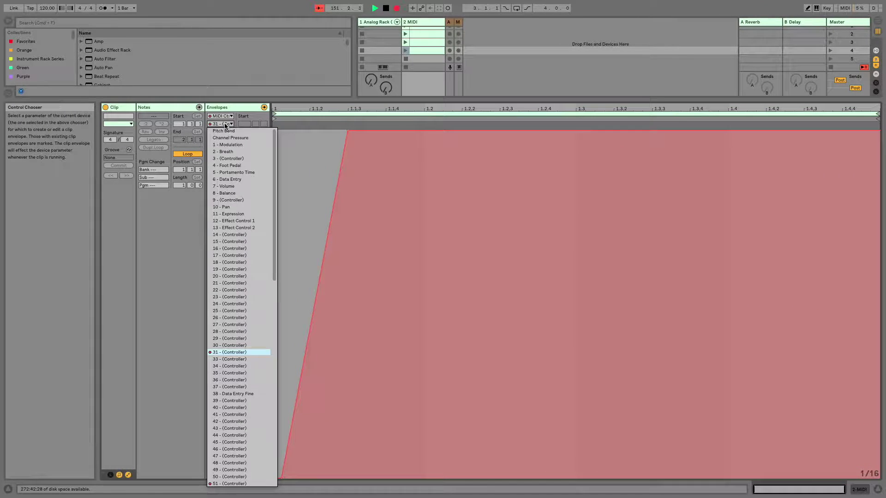
pyautogui.click(362, 99)
pyautogui.moveTo(362, 98); pyautogui.dragTo(358, 494)
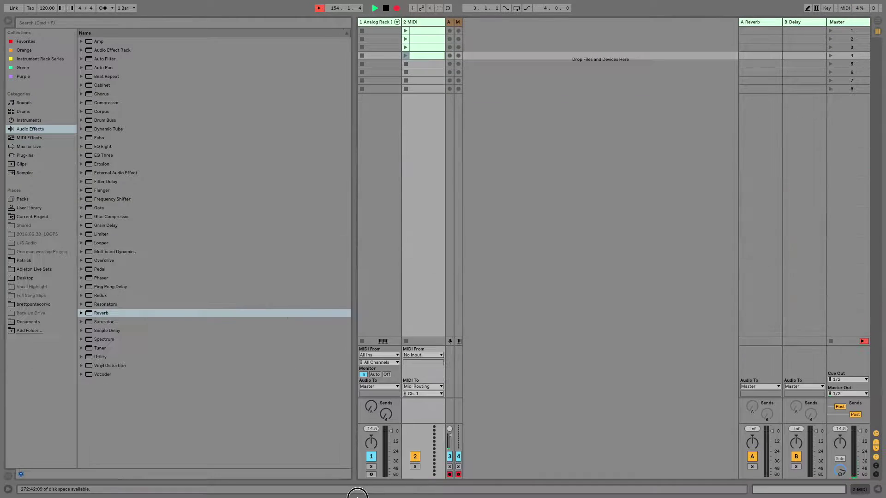
# - Play the slot-4 clip and show the Analog Rack's Auto Filter, its frequency near 1.08 kHz
pyautogui.click(405, 56)
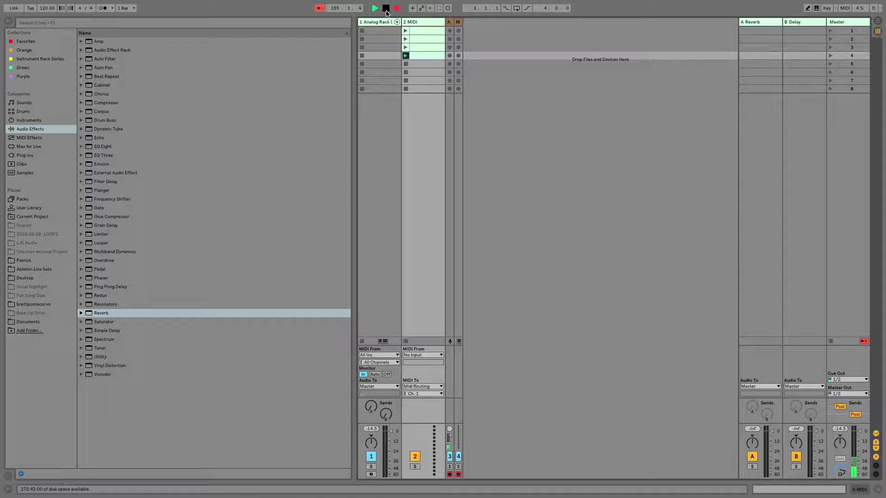
pyautogui.click(380, 22)
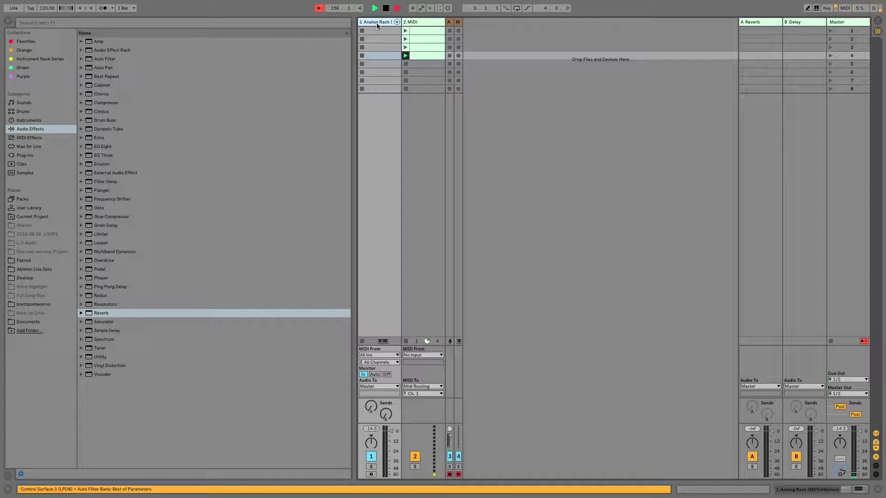
pyautogui.doubleClick(377, 23)
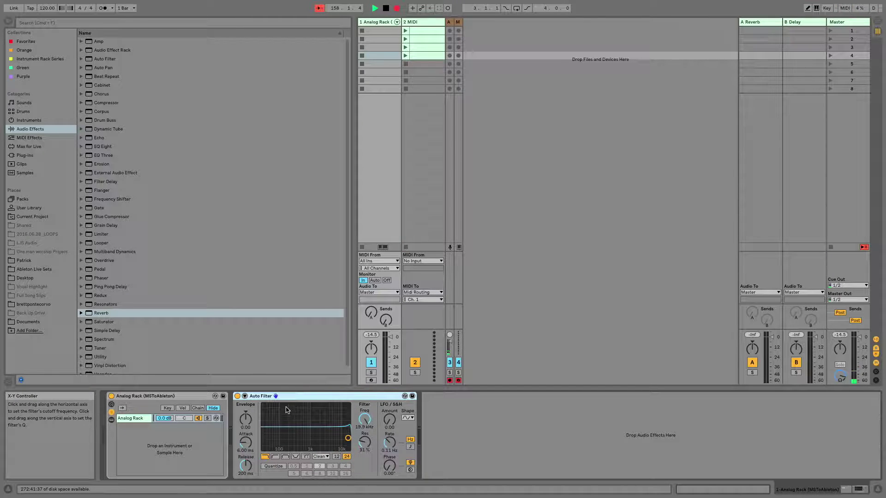
pyautogui.click(406, 55)
pyautogui.click(384, 23)
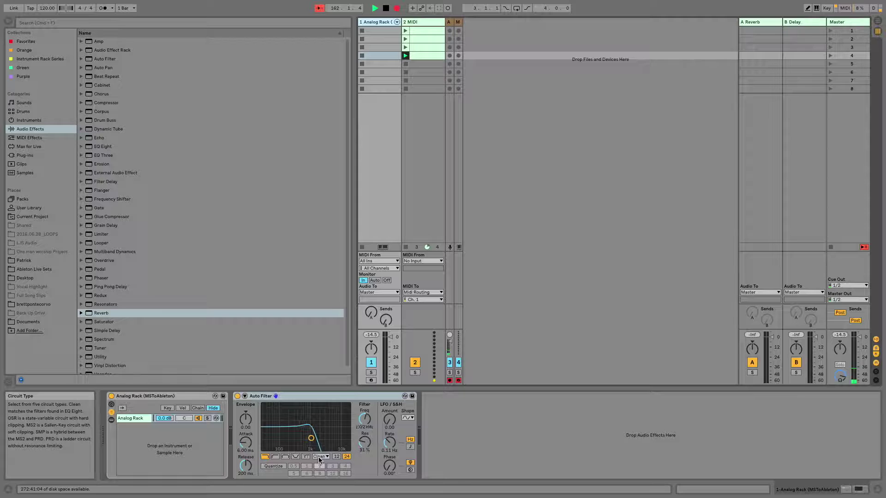
# - Check the slot-4 clip's CC 31 envelope, relaunch it, and confirm the Auto Filter reads 19.9 kHz
pyautogui.click(426, 57)
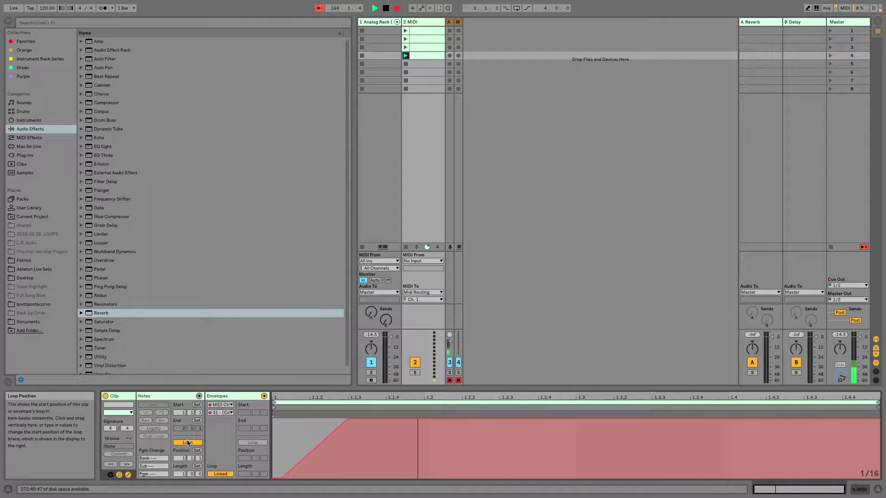
pyautogui.click(372, 25)
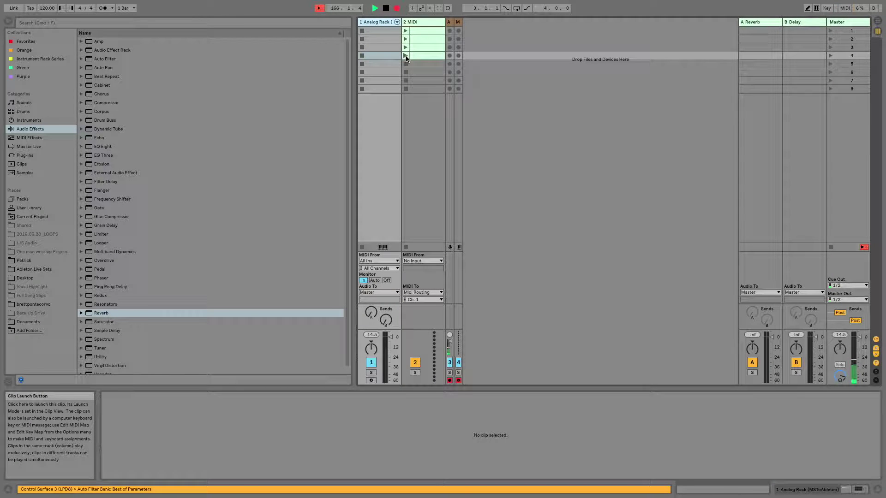
pyautogui.click(406, 56)
pyautogui.click(377, 23)
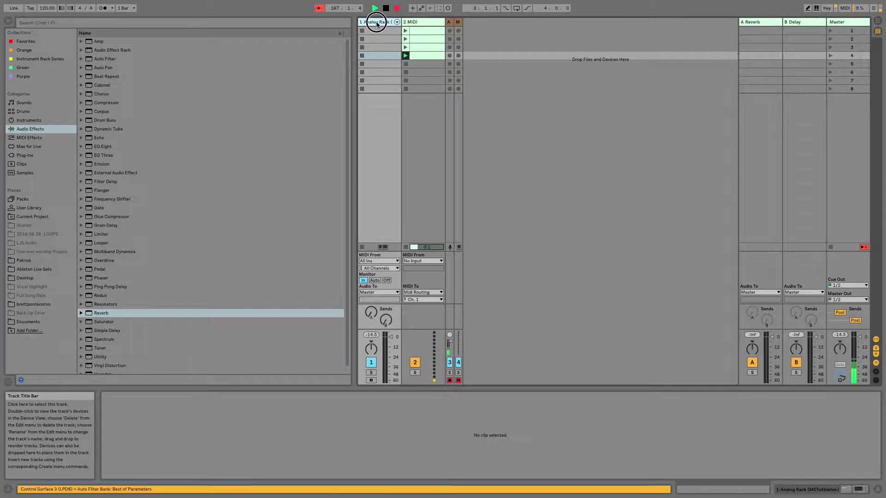
pyautogui.doubleClick(377, 23)
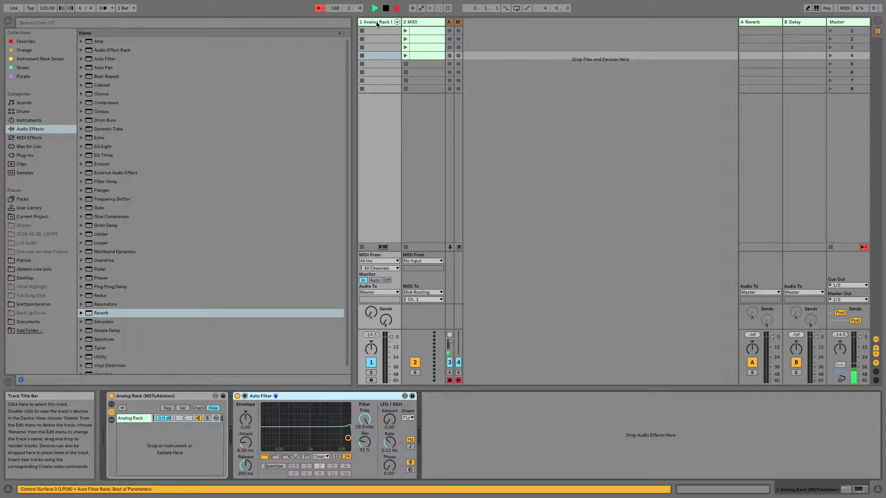